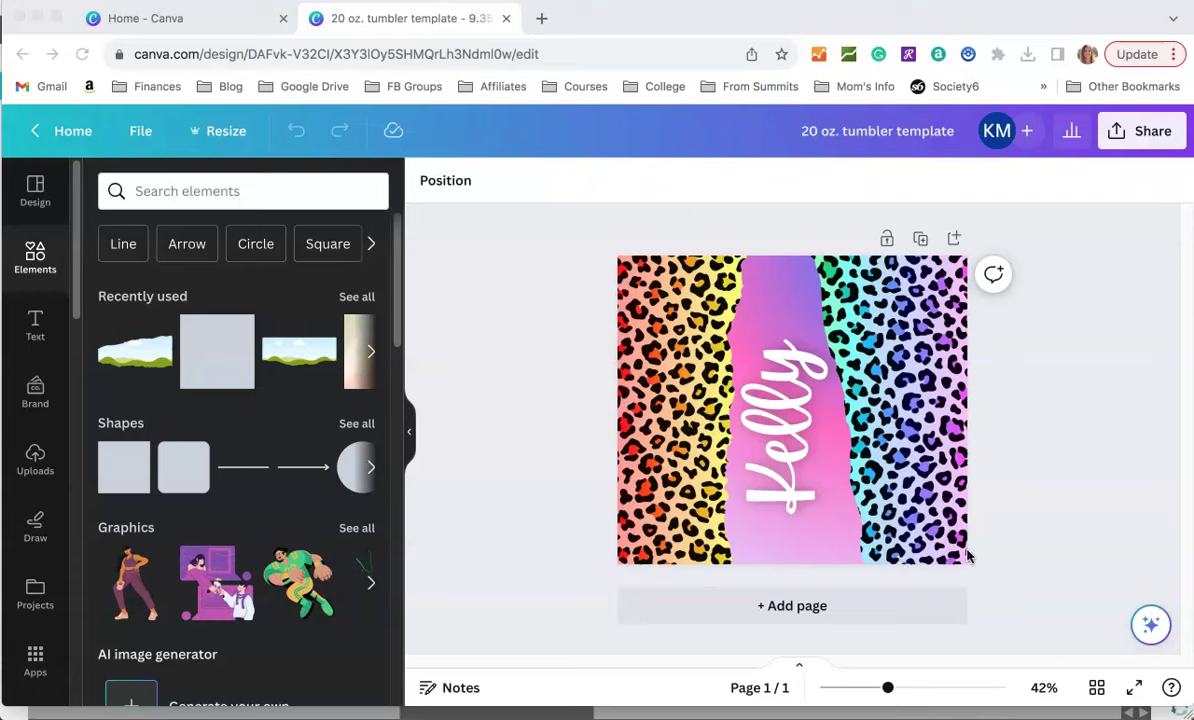
# Return to the Canva home page to see the 20 oz. tumbler template under Recent designs
pyautogui.click(235, 18)
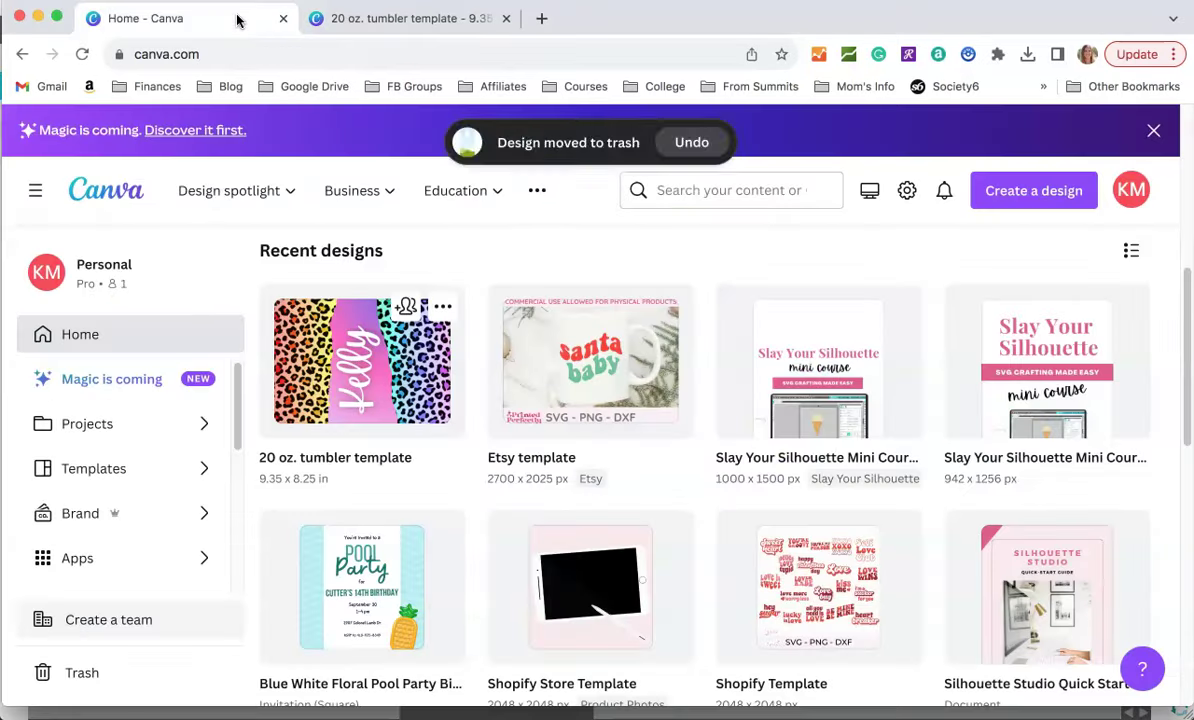
# Set up a custom-size design of 9.35 × 8.25 inches
pyautogui.click(1024, 196)
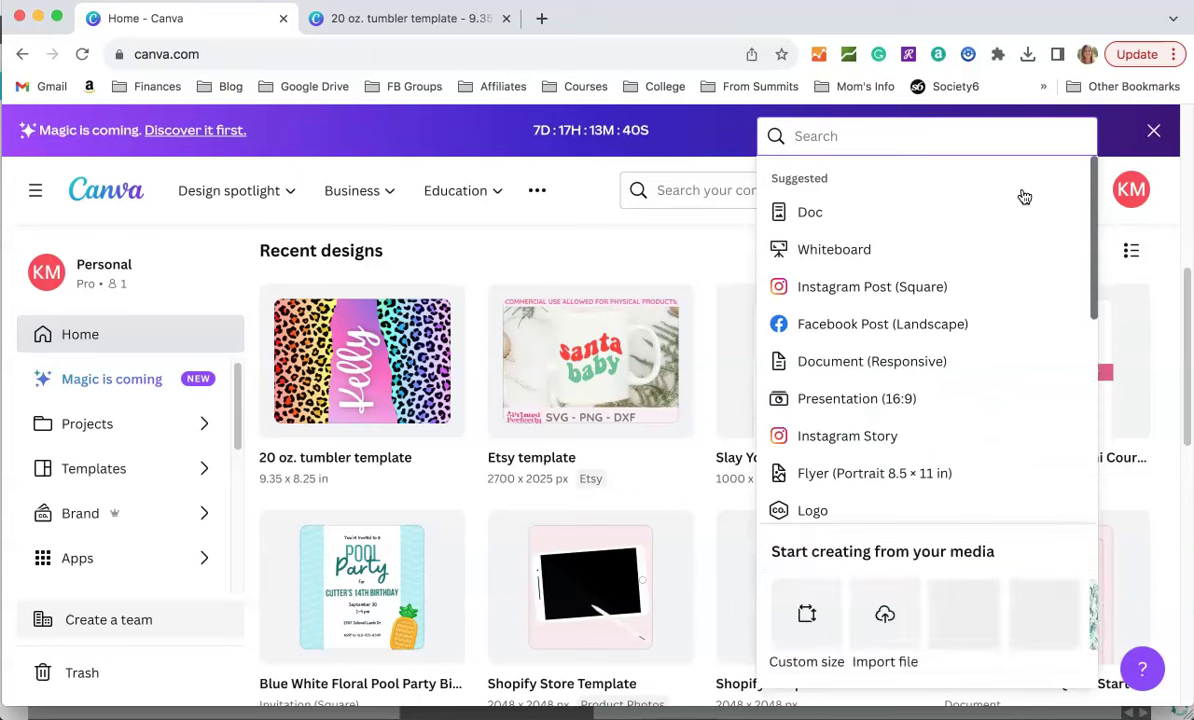
pyautogui.click(811, 613)
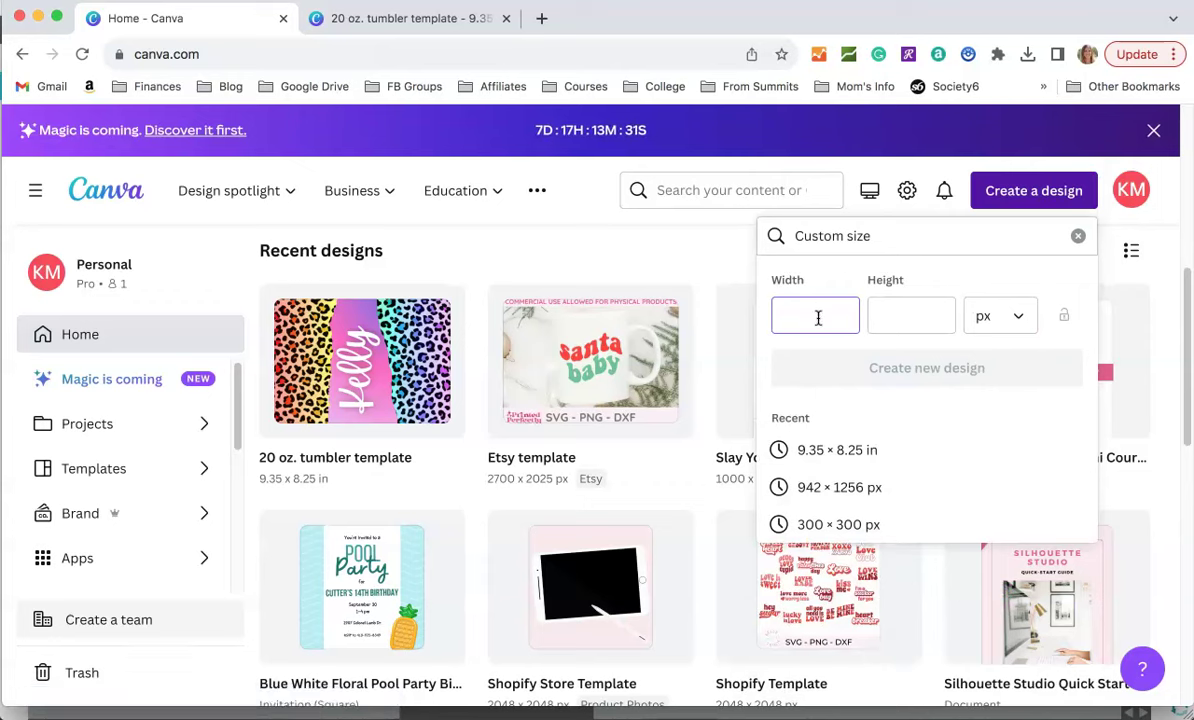
pyautogui.write('9')
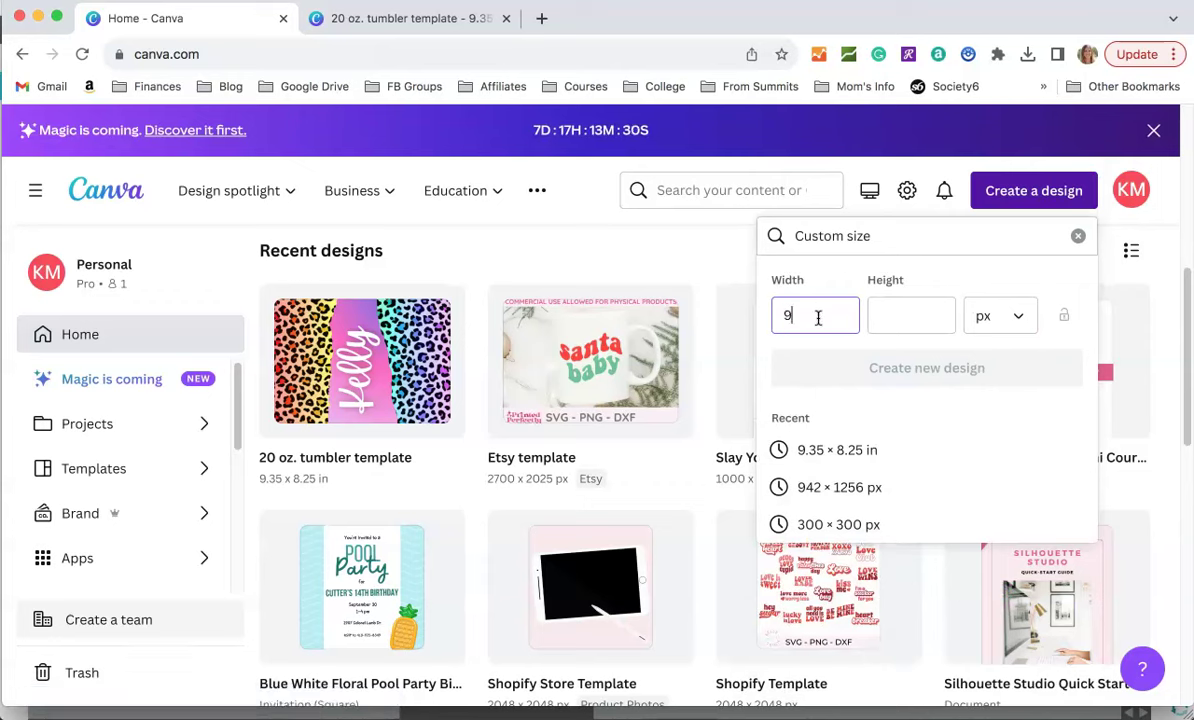
pyautogui.click(1010, 330)
pyautogui.click(994, 419)
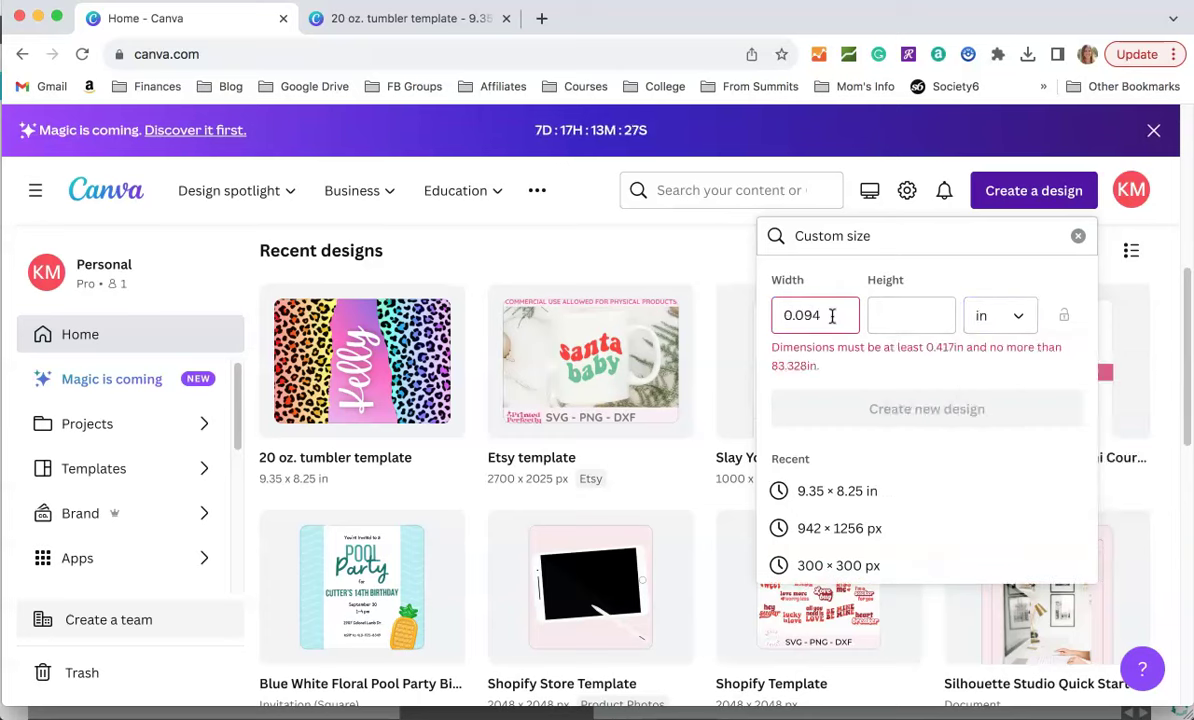
pyautogui.press('BackSpace')
pyautogui.press('BackSpace')
pyautogui.press('BackSpace')
pyautogui.press('BackSpace')
pyautogui.press('BackSpace')
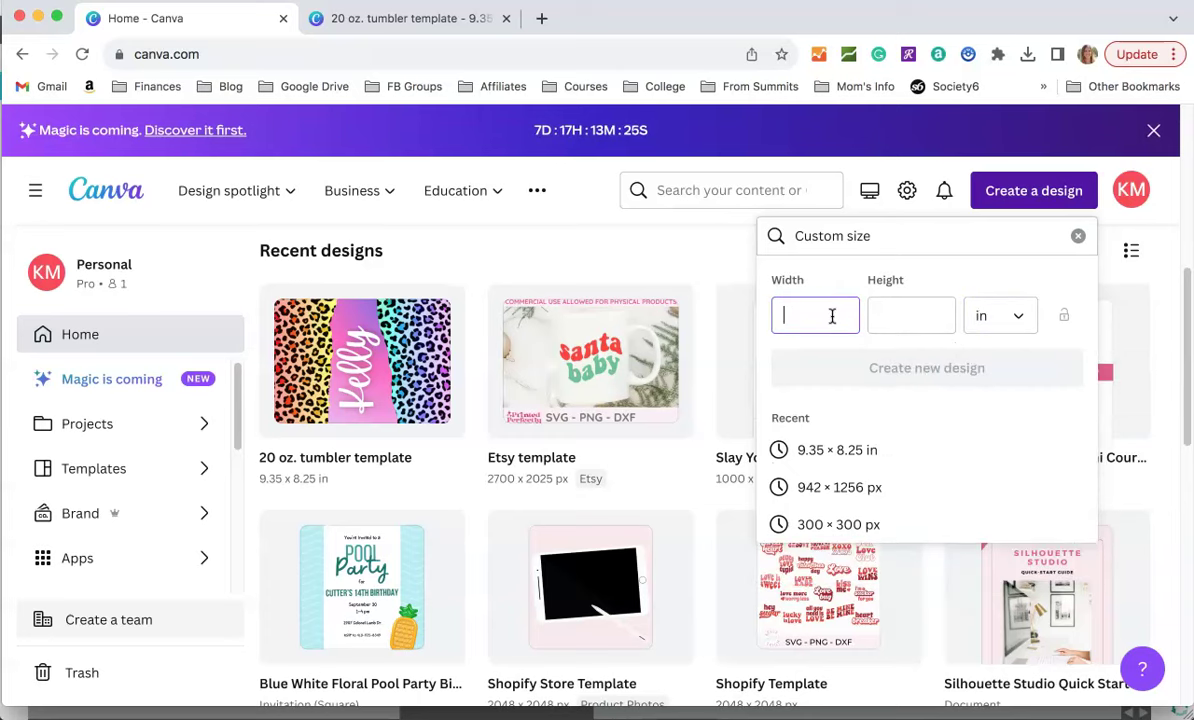
pyautogui.write('9.35')
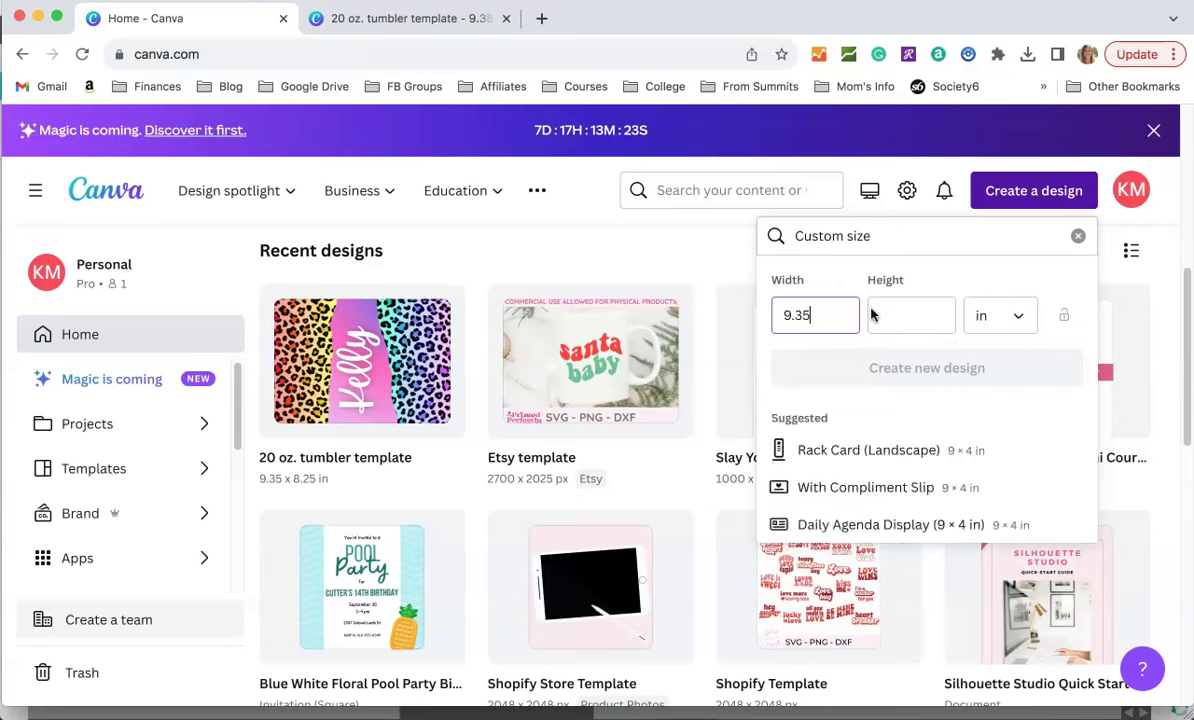
pyautogui.click(912, 315)
pyautogui.write('8.2')
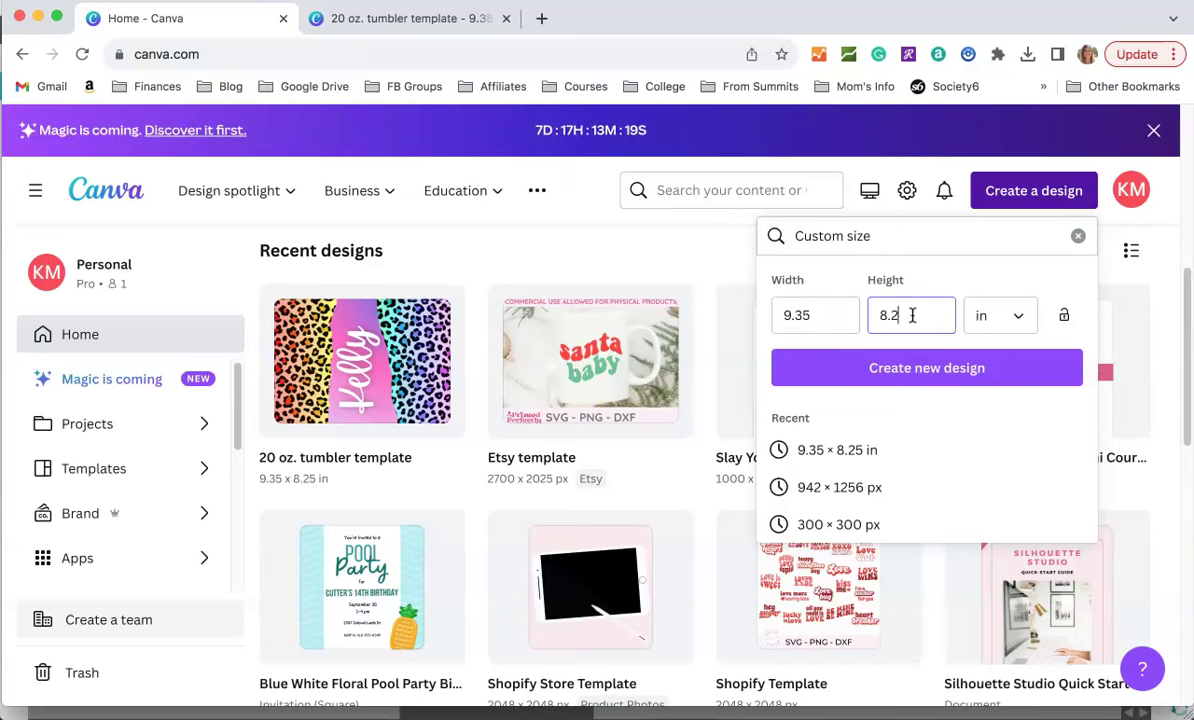
pyautogui.write('5')
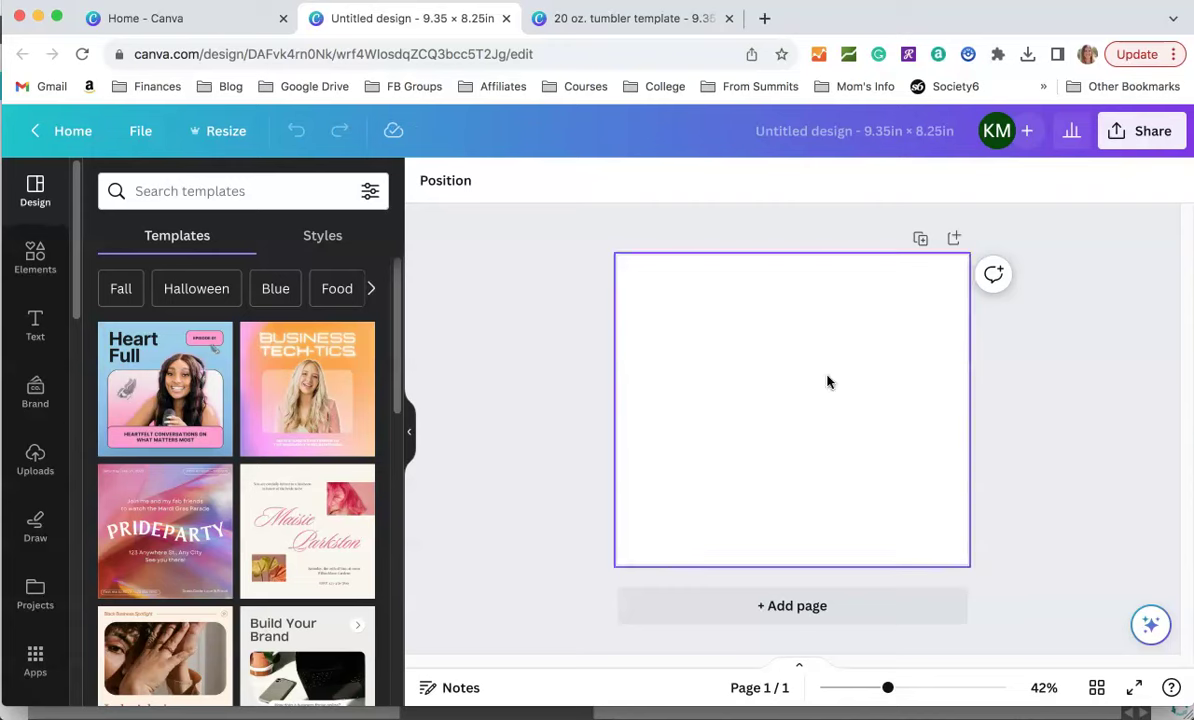
# After checking the Kelly template, search Elements for 'rainbow leopard' and browse the graphics results
pyautogui.click(636, 18)
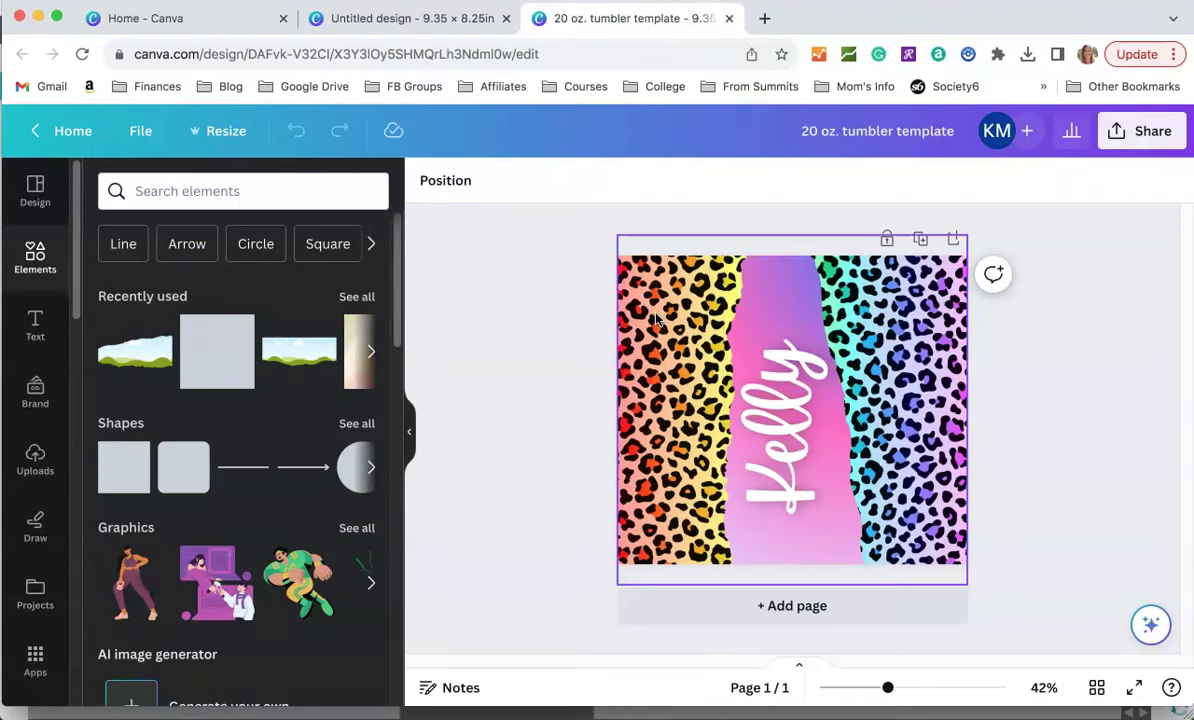
pyautogui.click(476, 18)
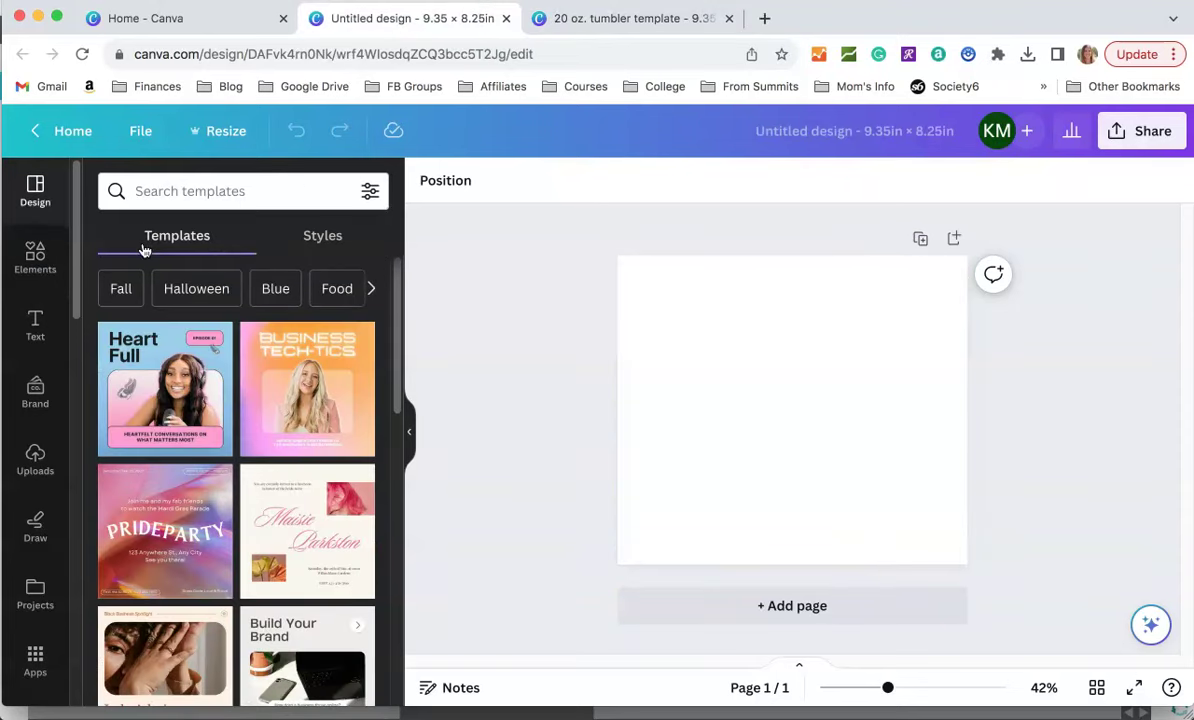
pyautogui.click(38, 257)
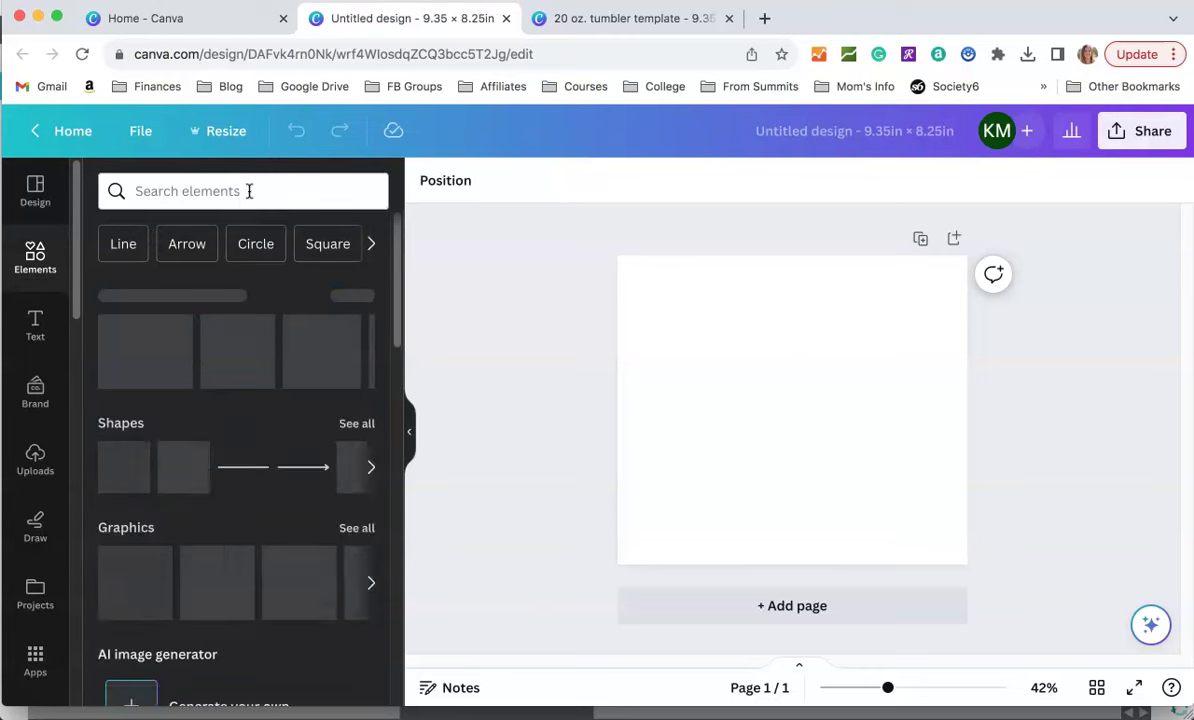
pyautogui.click(248, 190)
pyautogui.write('ra')
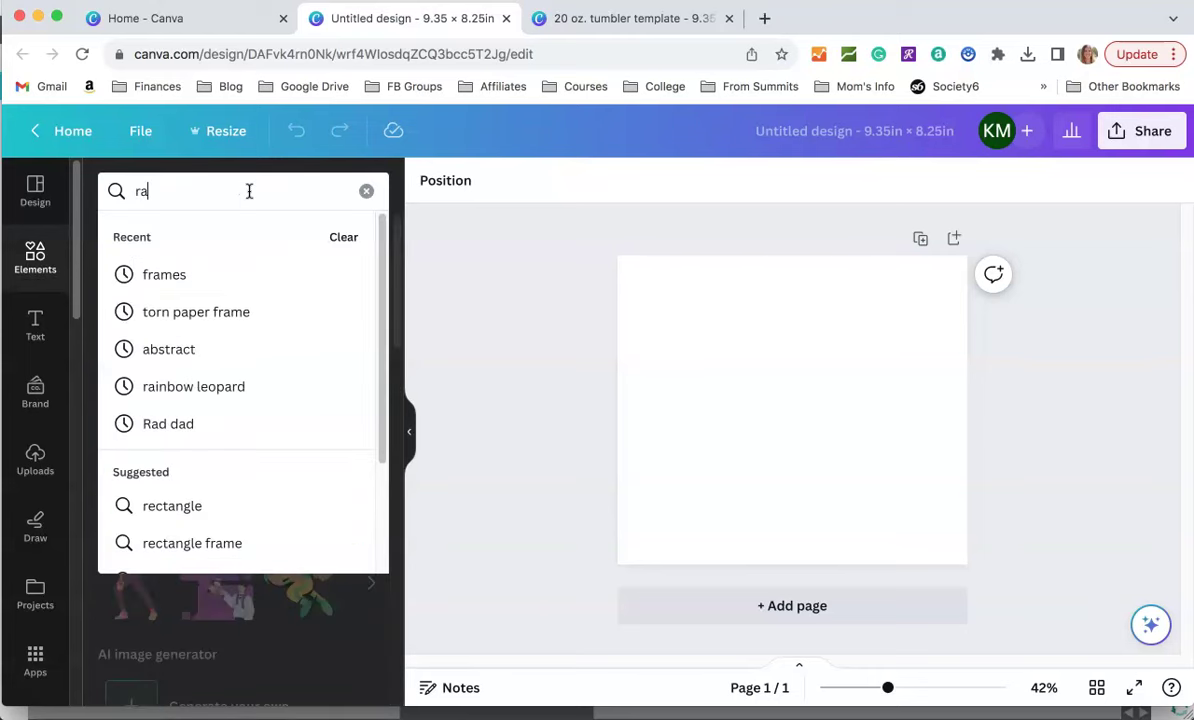
pyautogui.write('inbow l')
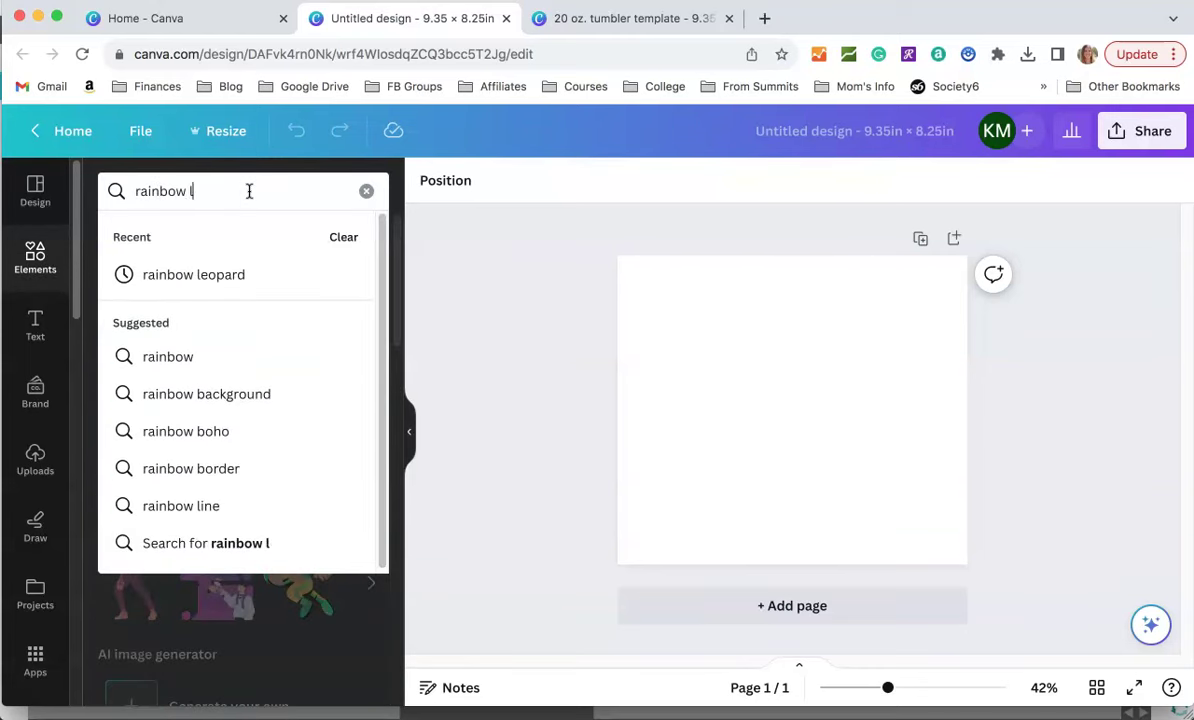
pyautogui.write('eopard')
pyautogui.press('Return')
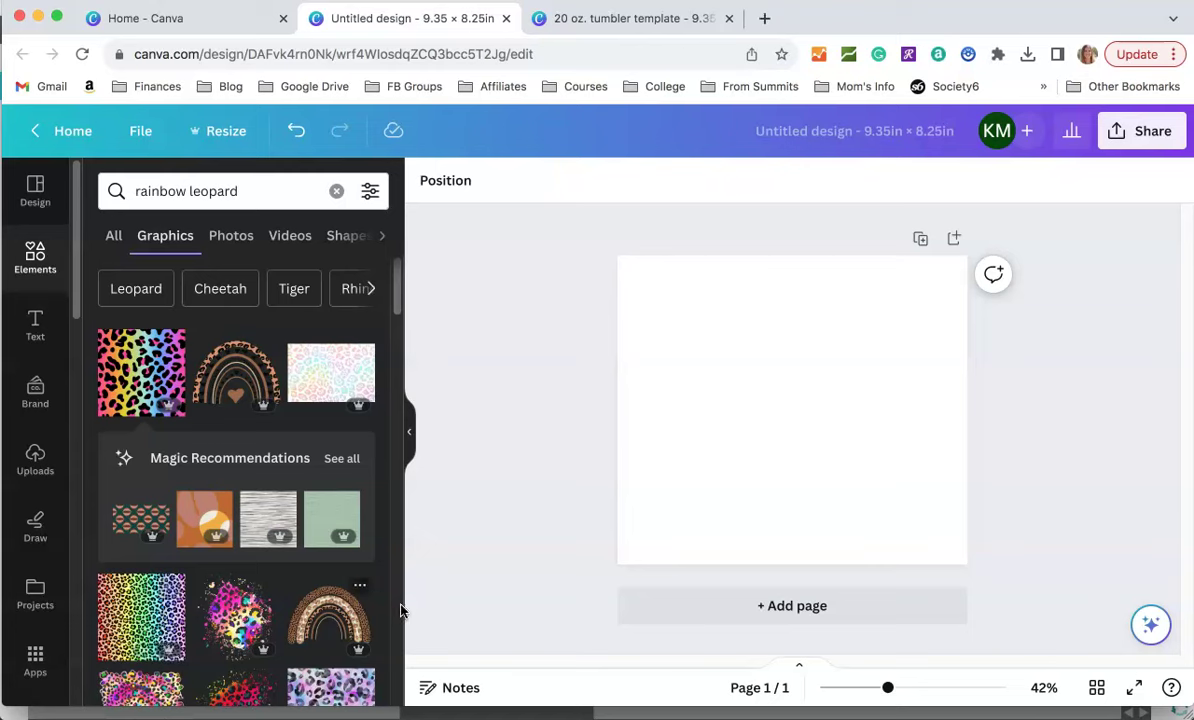
pyautogui.scroll(-10, 395, 608)
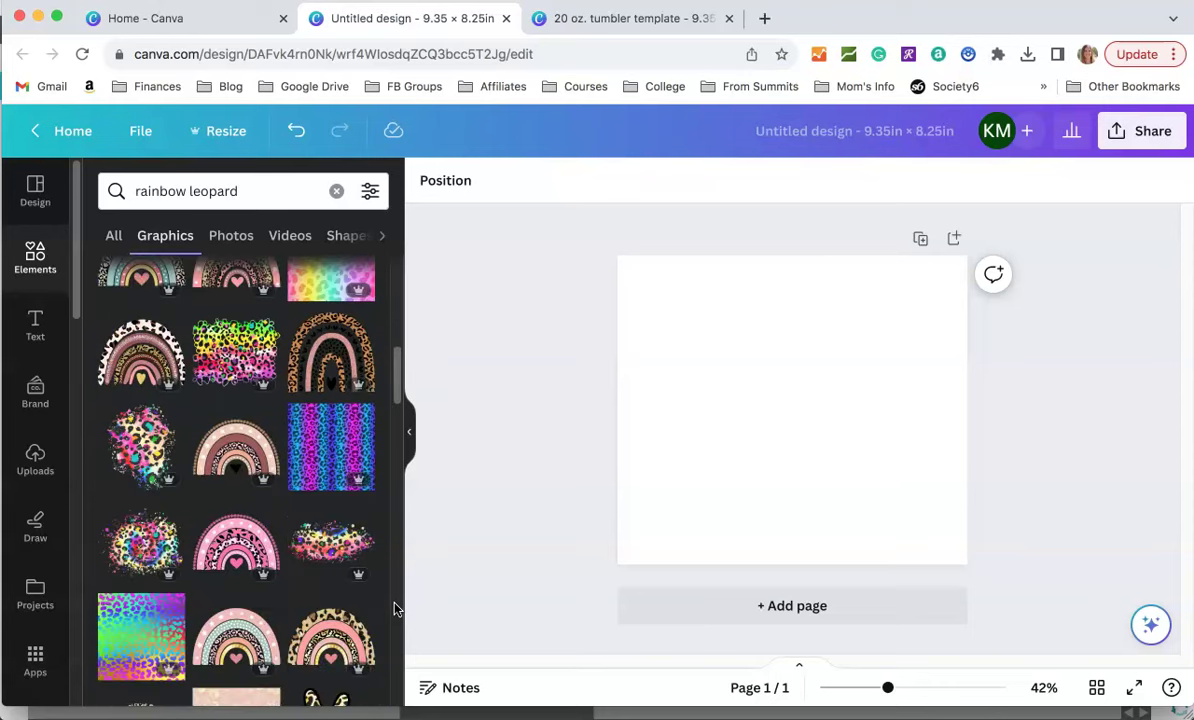
pyautogui.scroll(-5, 395, 608)
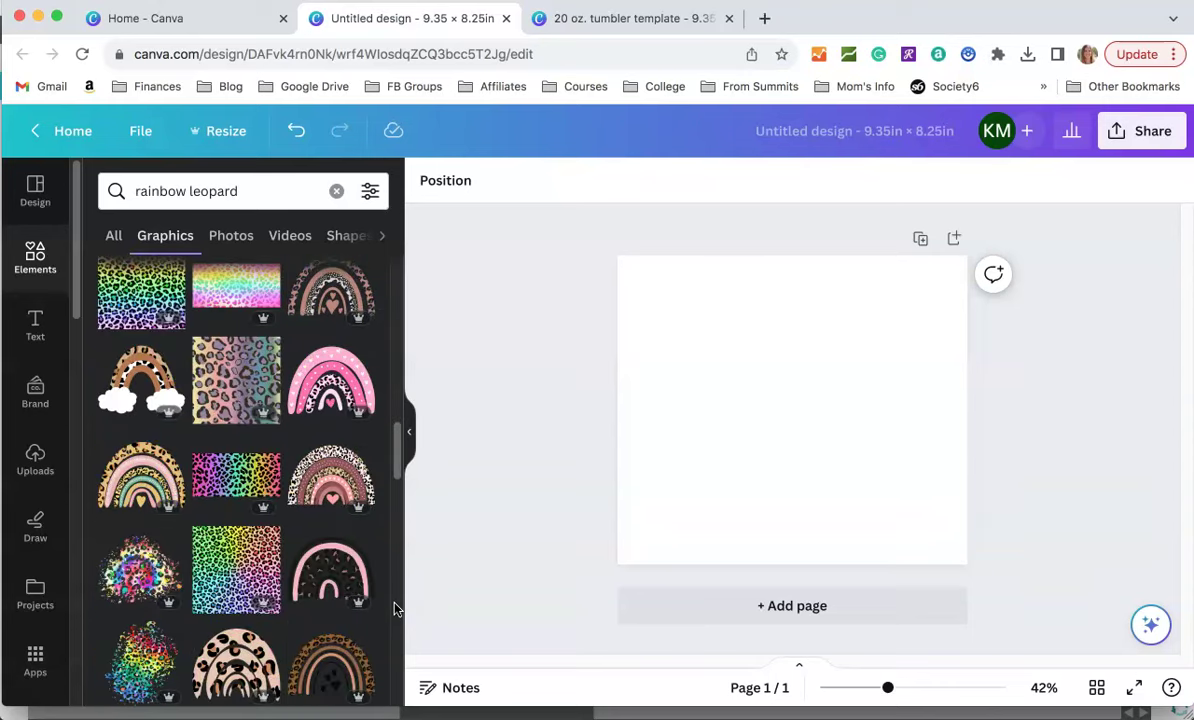
pyautogui.scroll(-4, 395, 608)
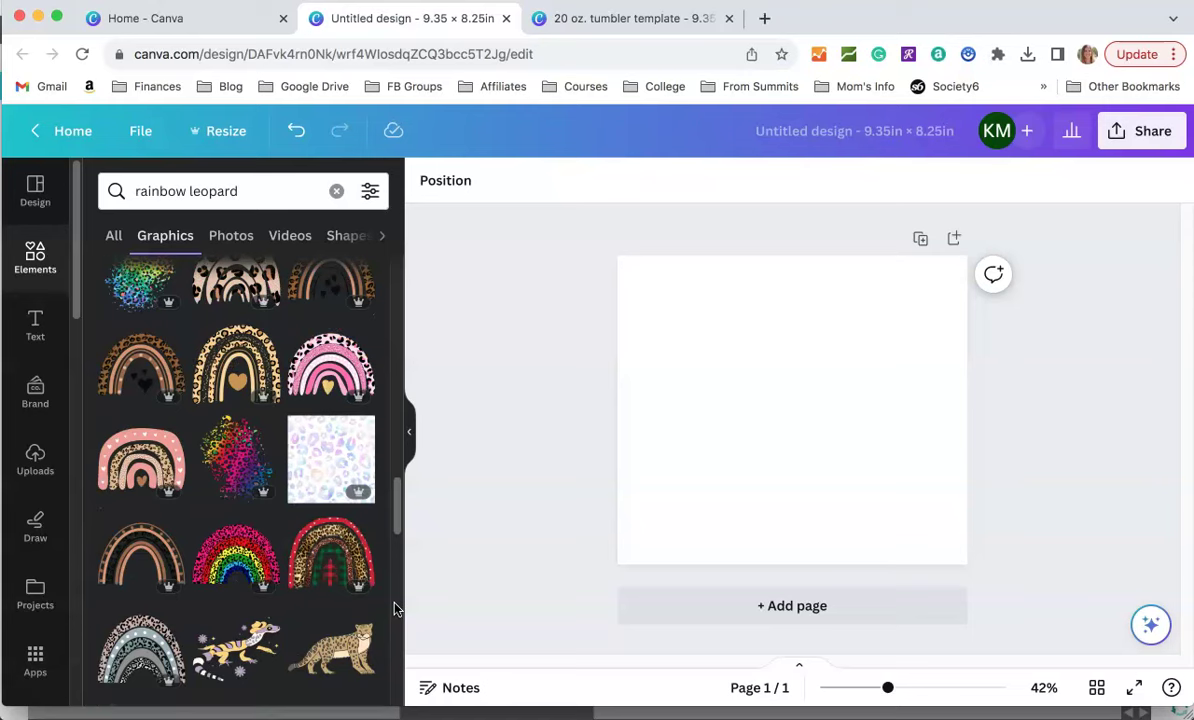
pyautogui.scroll(-4, 395, 608)
pyautogui.scroll(-4, 396, 620)
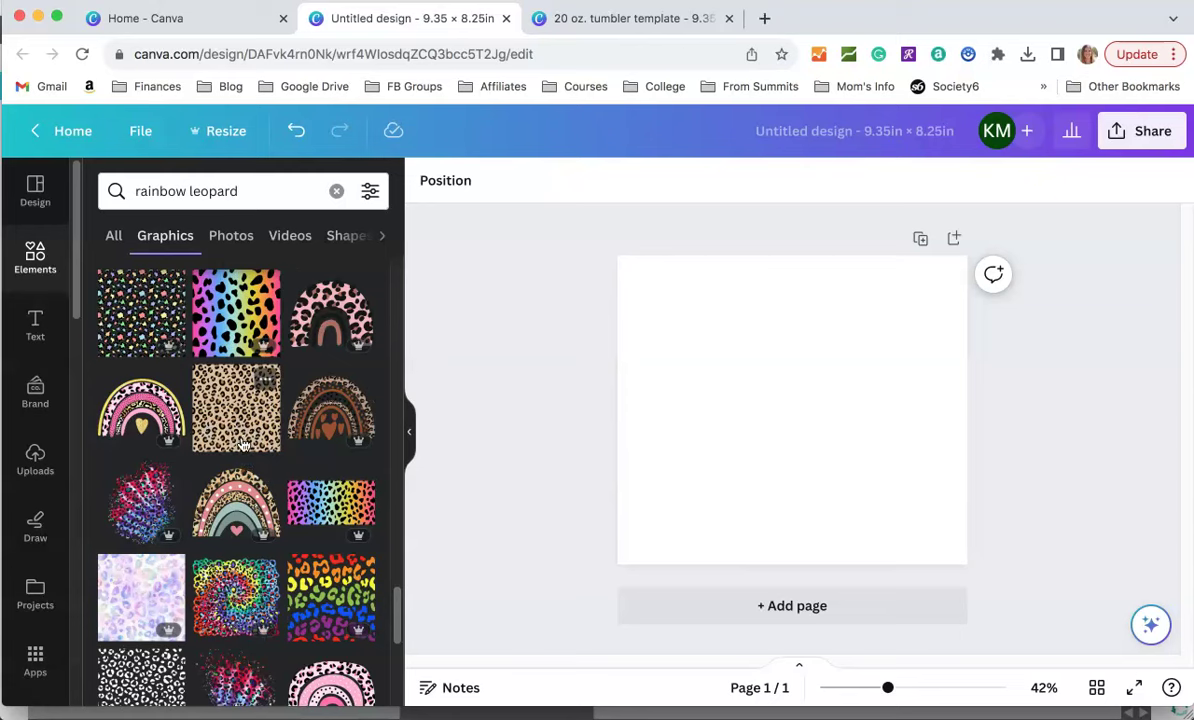
# Add the rainbow leopard graphic, tilt it about -25° and stretch it to cover the page
pyautogui.moveTo(390, 645); pyautogui.dragTo(398, 368)
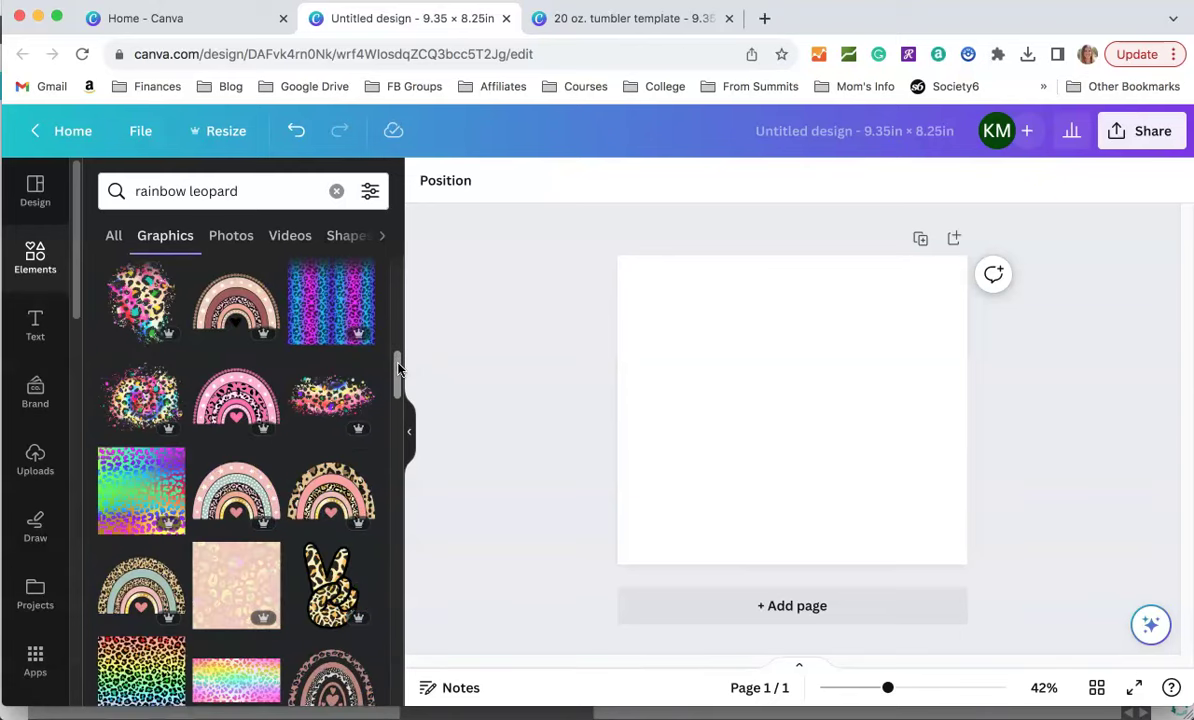
pyautogui.scroll(-2, 376, 355)
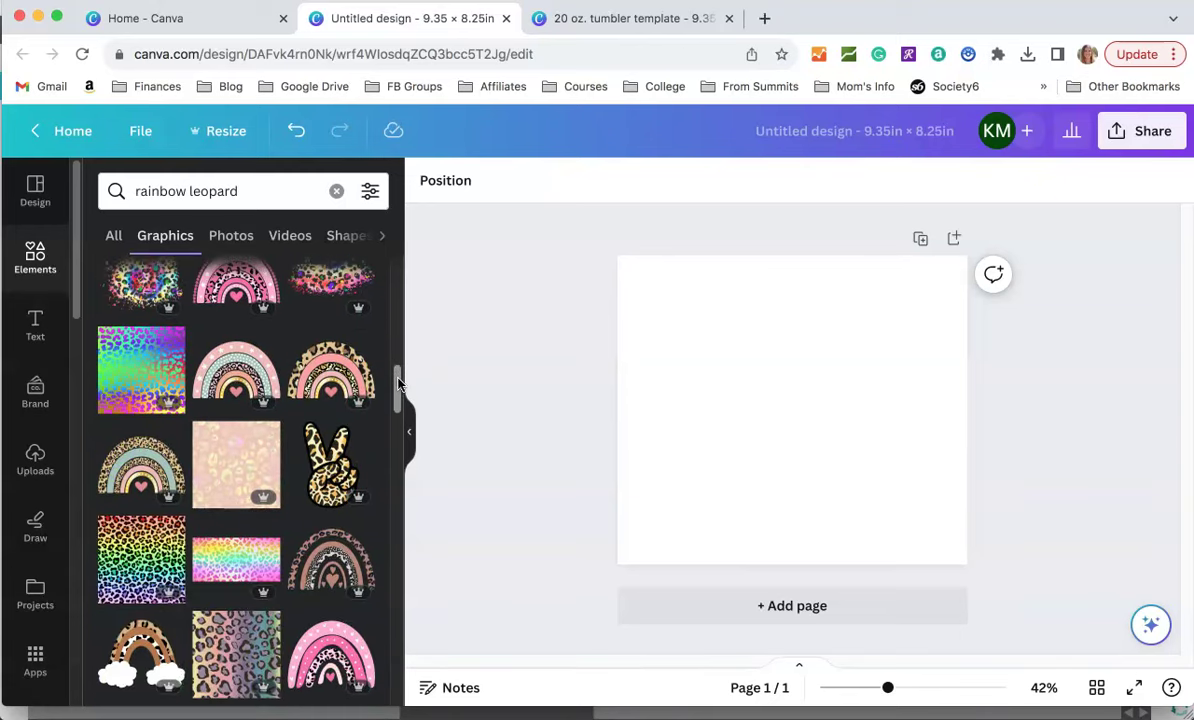
pyautogui.click(147, 557)
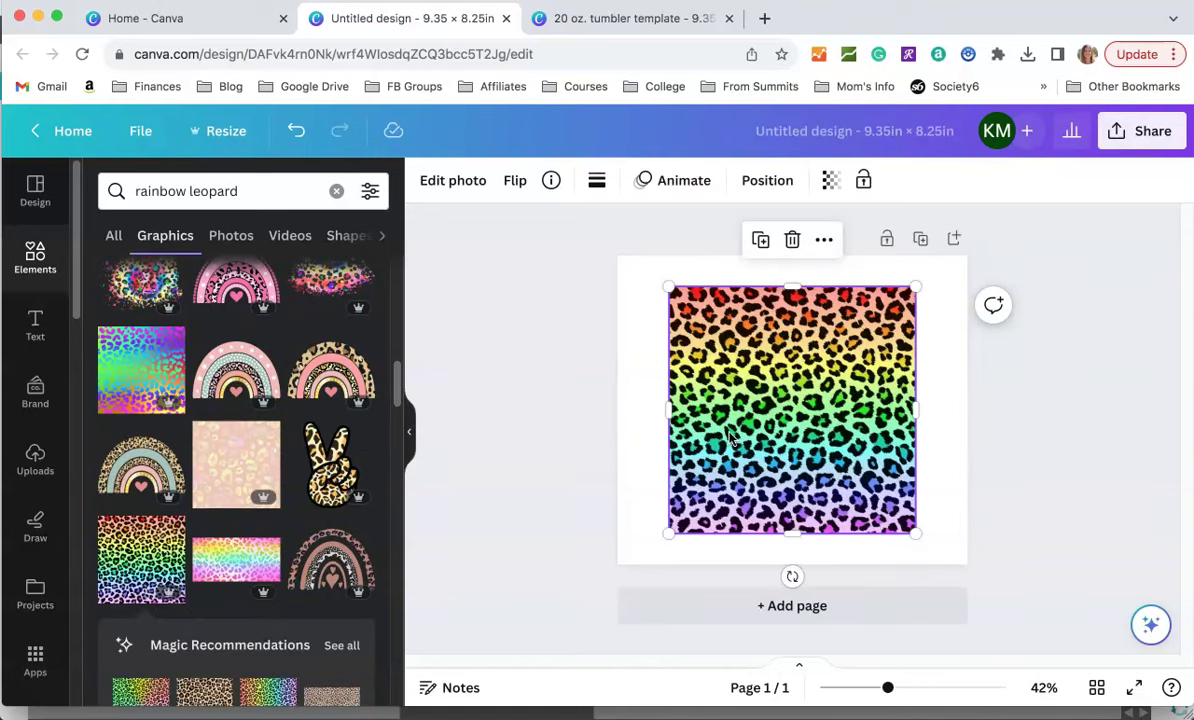
pyautogui.moveTo(792, 576); pyautogui.dragTo(903, 408)
pyautogui.moveTo(662, 277); pyautogui.dragTo(605, 246)
pyautogui.moveTo(914, 531); pyautogui.dragTo(990, 570)
pyautogui.click(1047, 456)
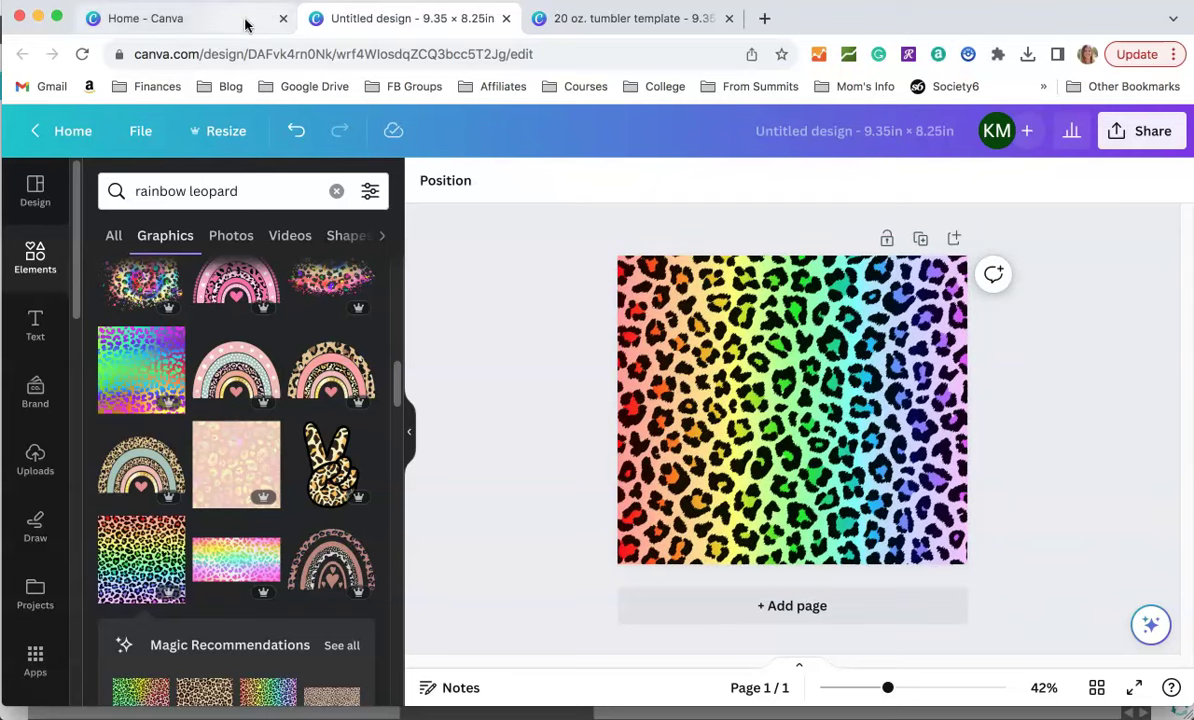
# Compare the leopard background against the finished tumbler template, ending on the Untitled design
pyautogui.click(589, 20)
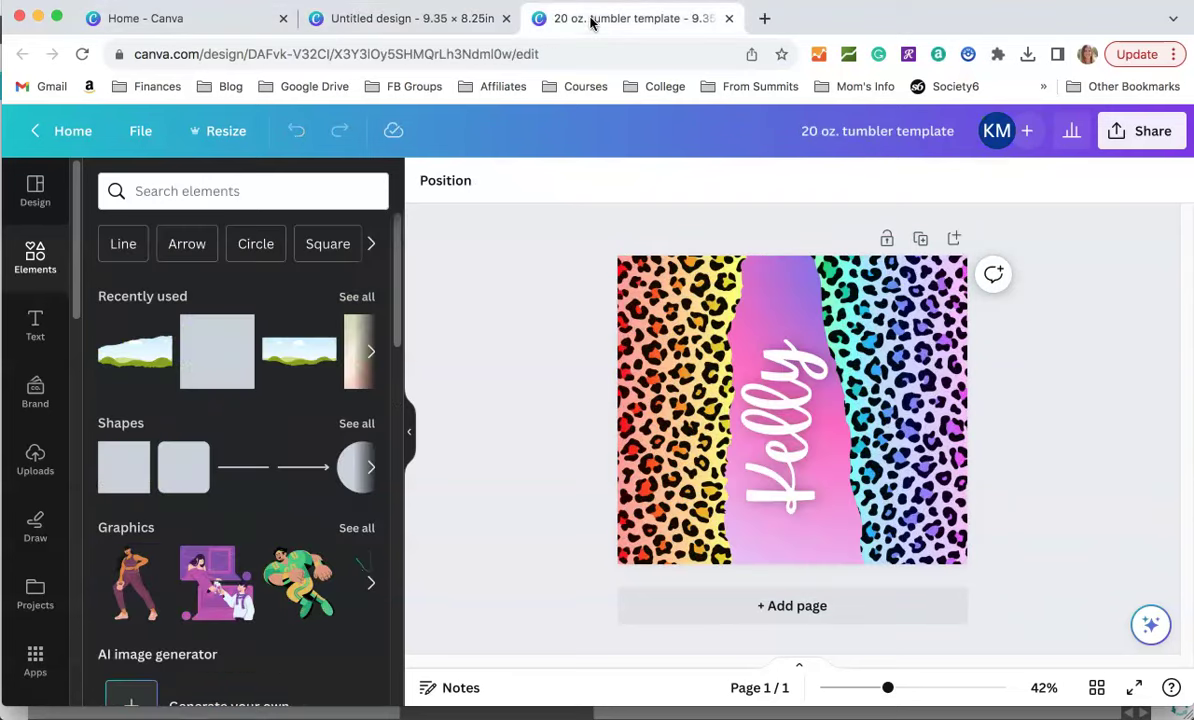
pyautogui.click(413, 22)
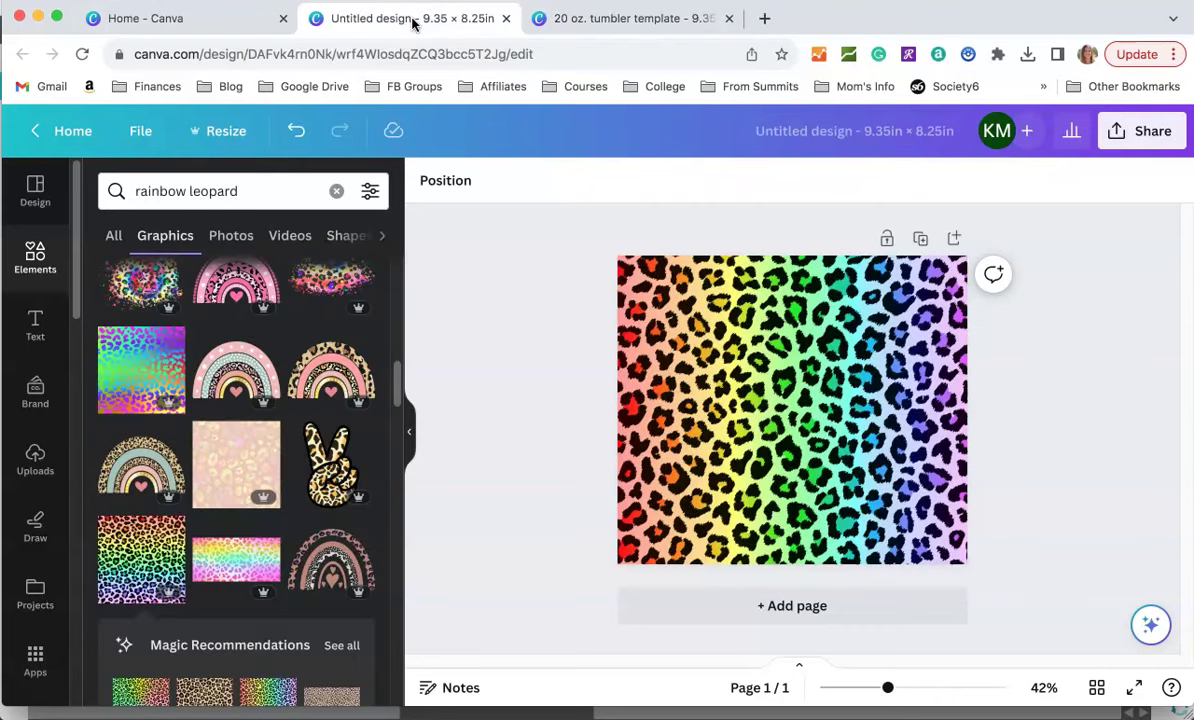
pyautogui.click(555, 20)
pyautogui.click(436, 22)
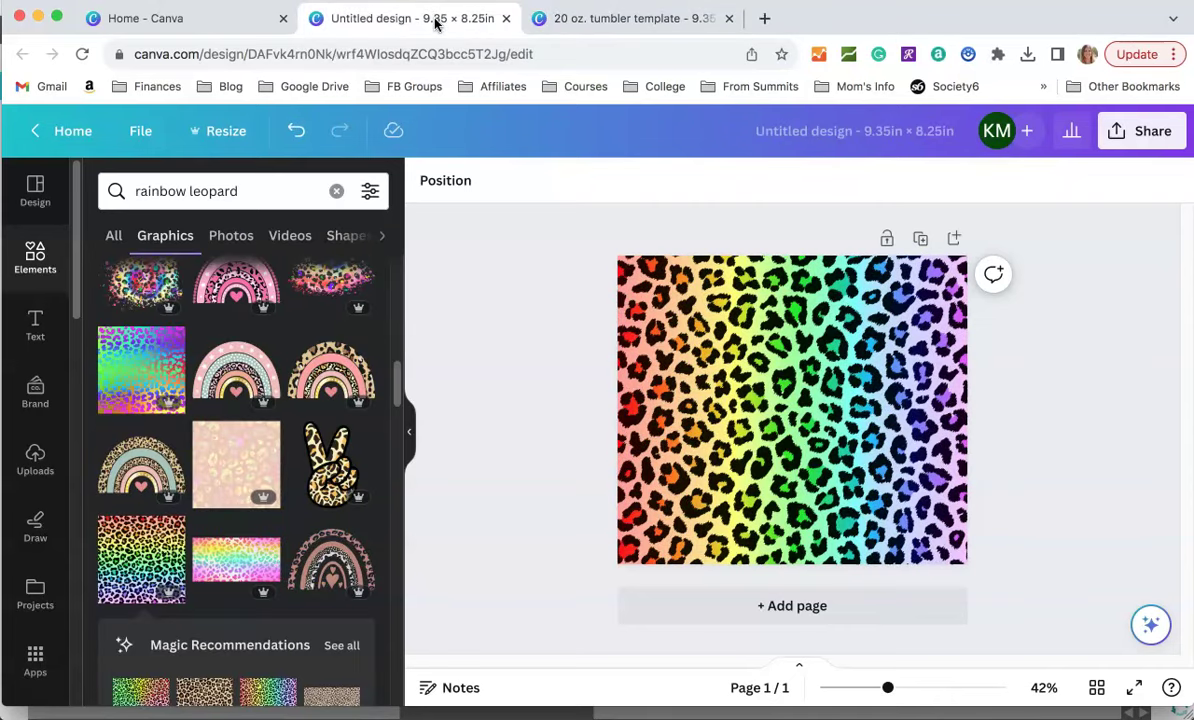
pyautogui.click(640, 20)
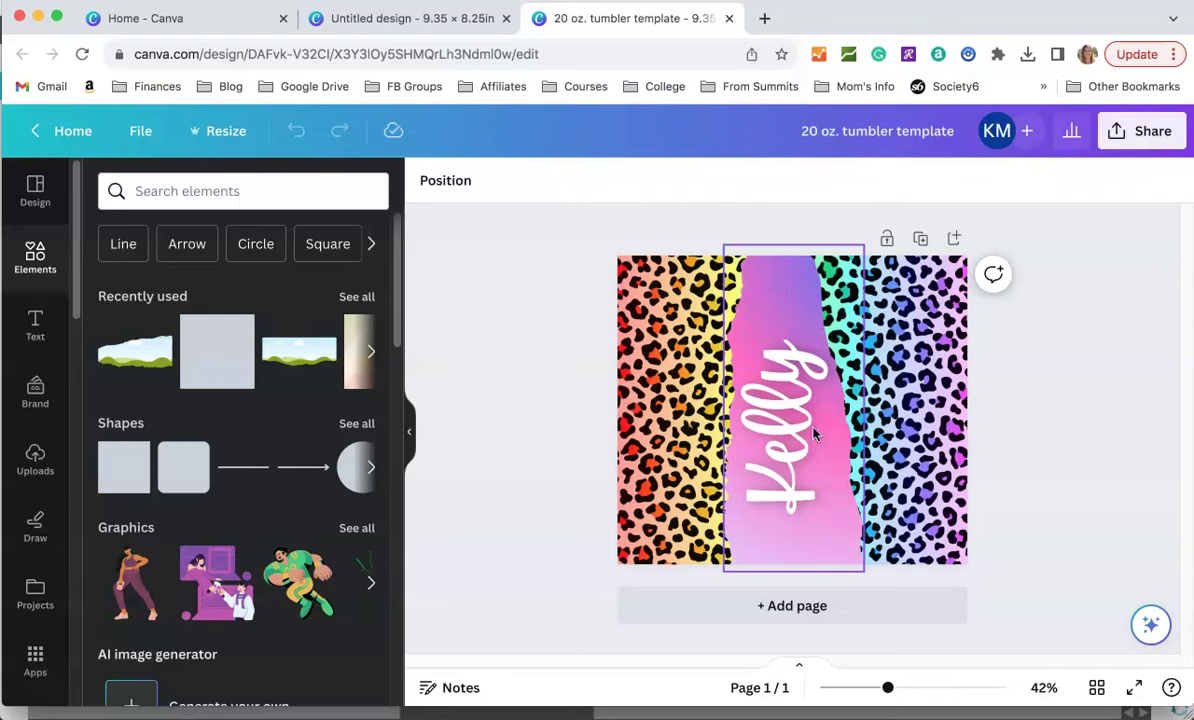
pyautogui.click(401, 21)
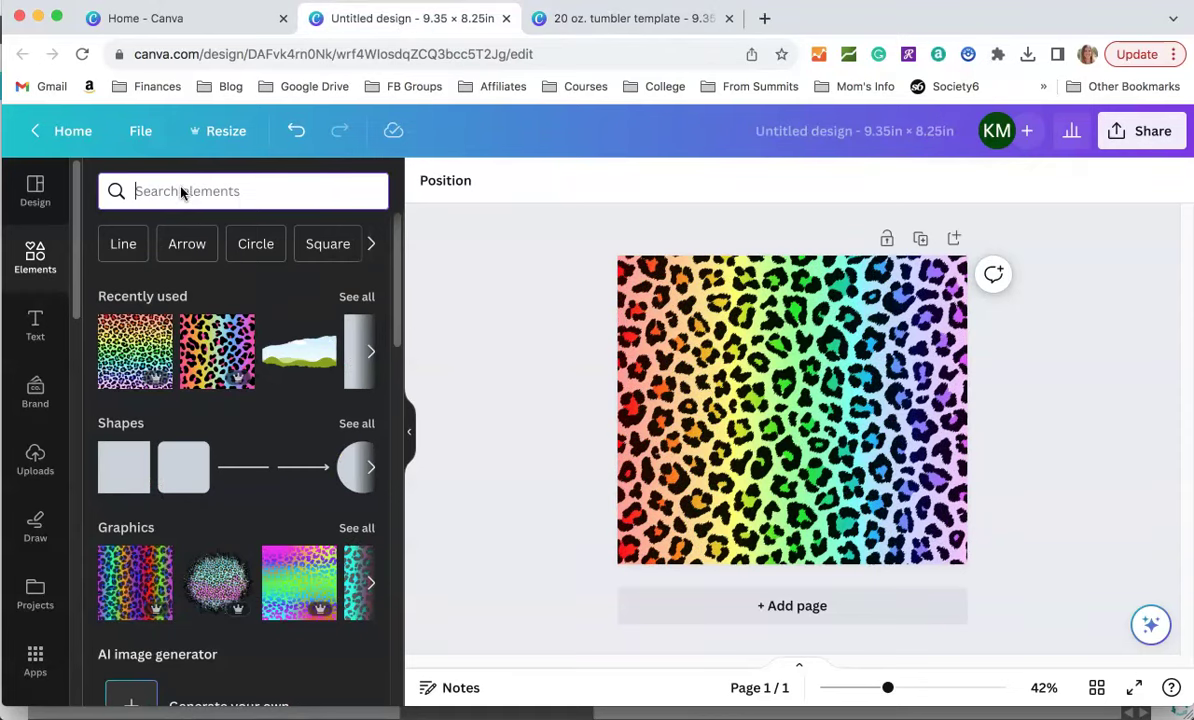
# Search Elements for 'torn paper' and filter the results to Frames
pyautogui.write('torn pa')
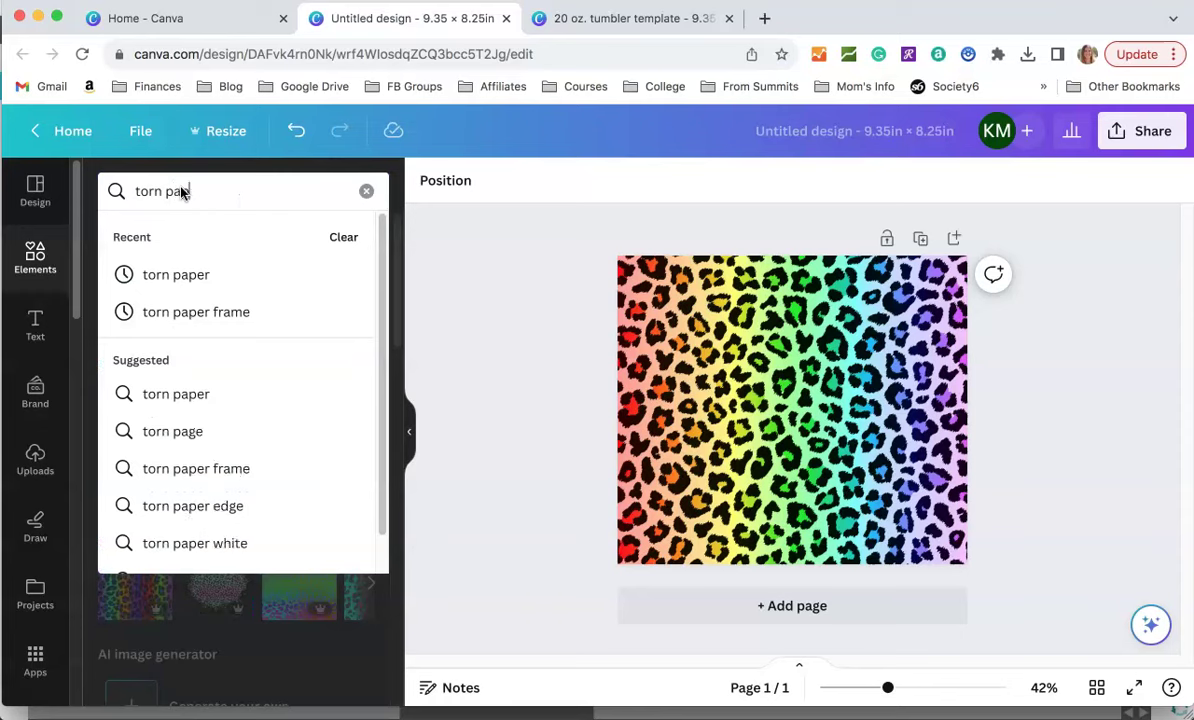
pyautogui.write('per')
pyautogui.press('Return')
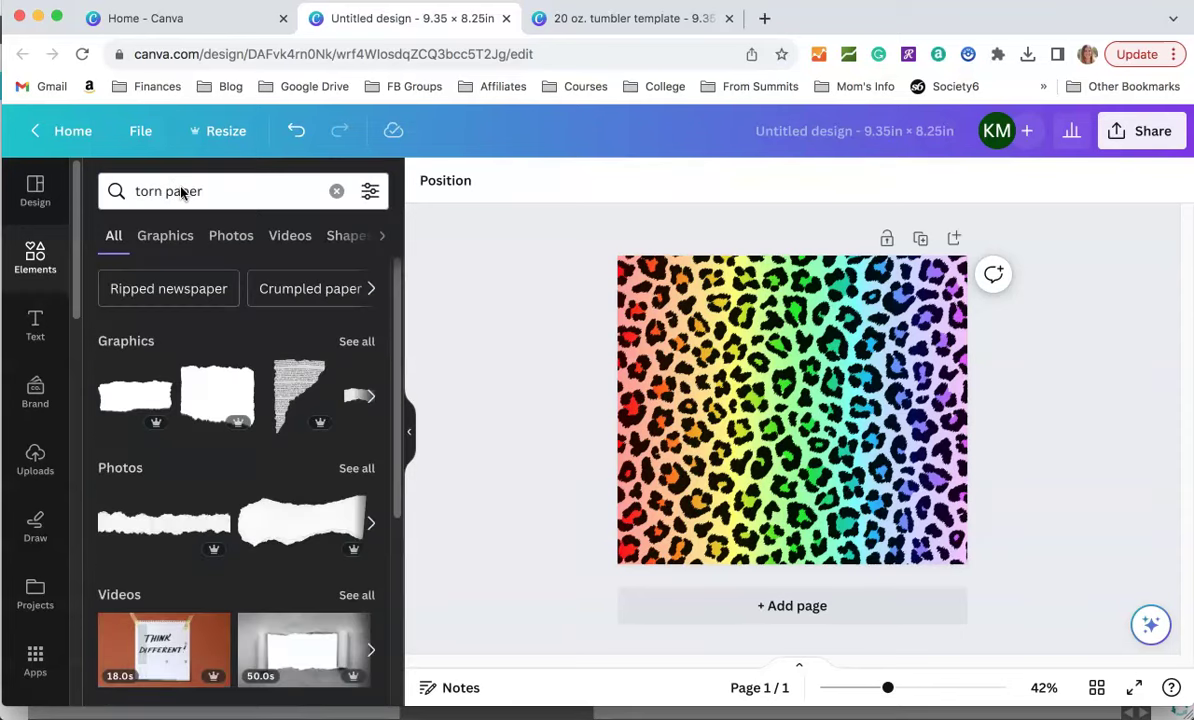
pyautogui.click(382, 237)
pyautogui.click(383, 242)
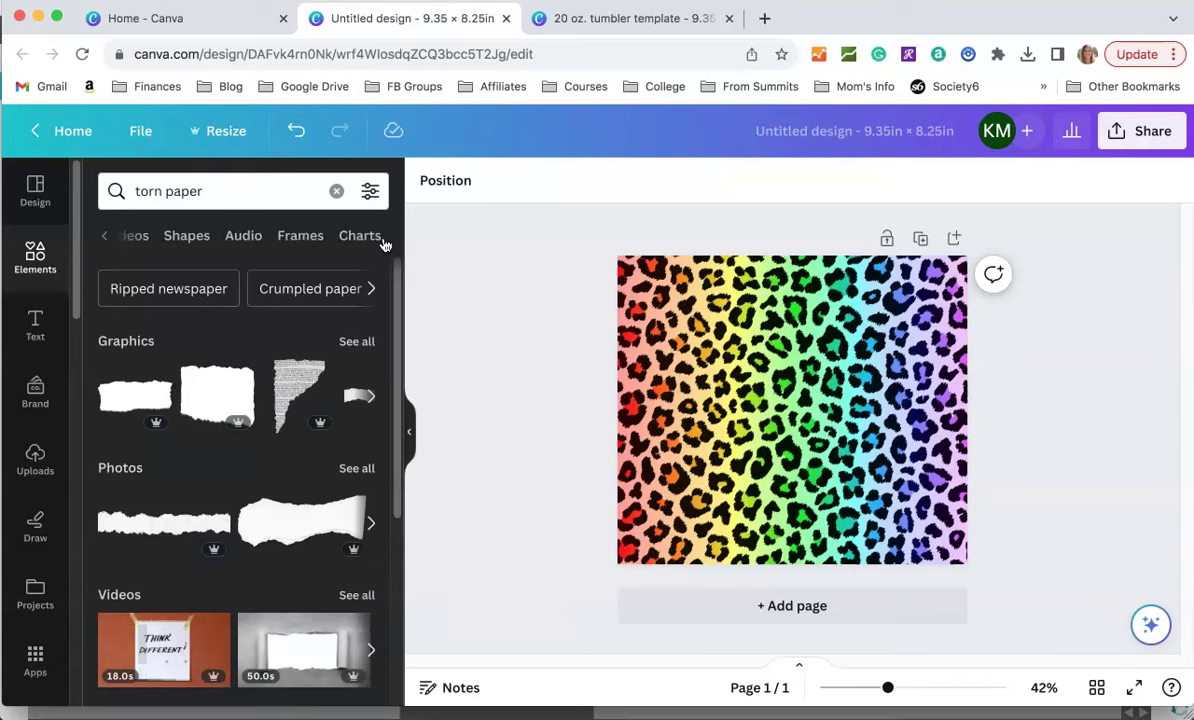
pyautogui.click(302, 242)
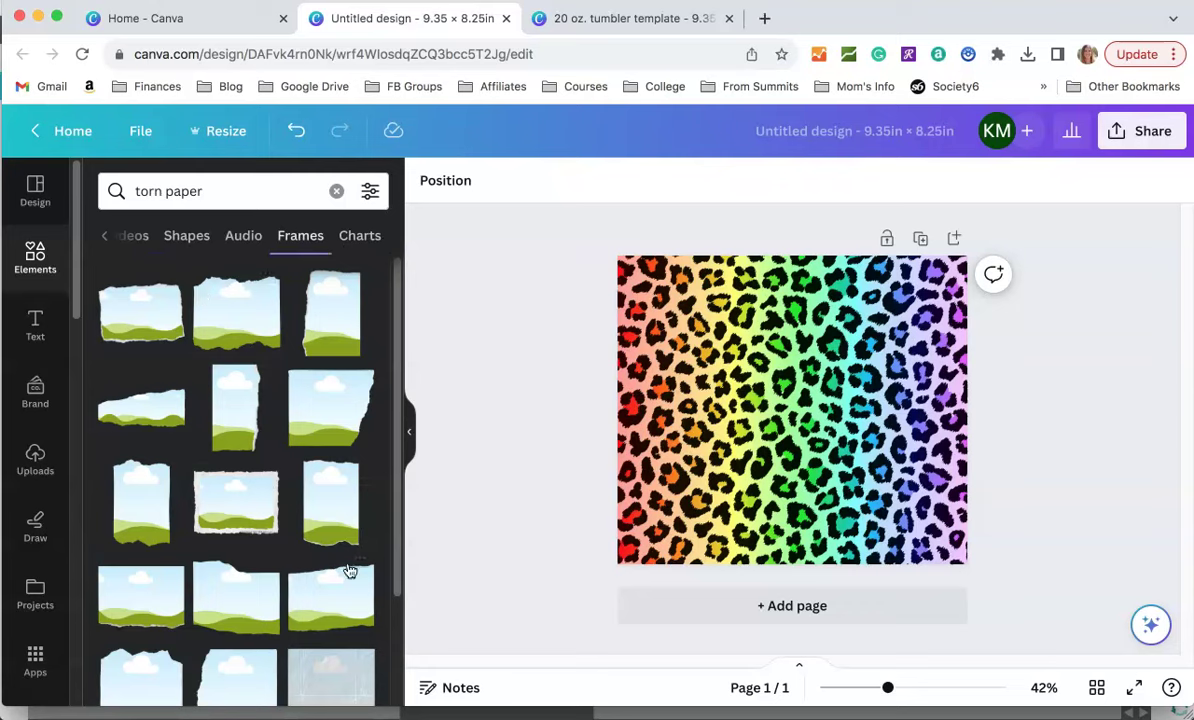
pyautogui.scroll(-3, 396, 627)
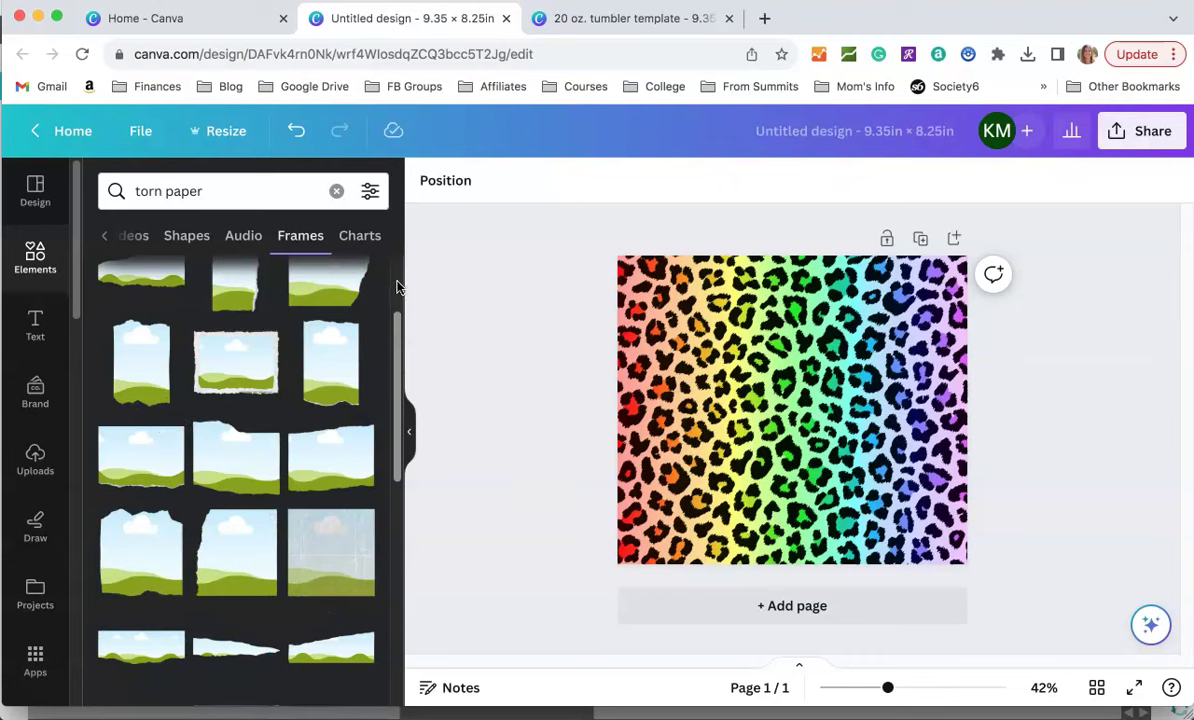
pyautogui.scroll(2, 396, 288)
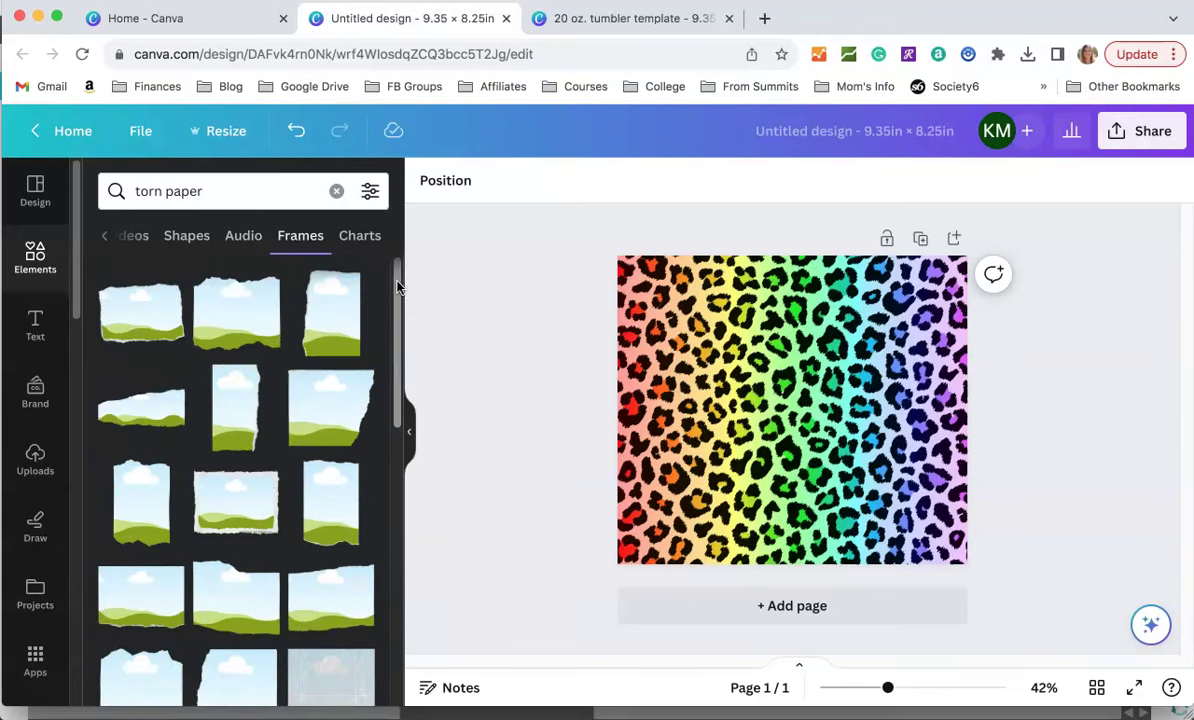
# Add a torn-paper frame, rotate it upright and stretch it to the page's full height
pyautogui.click(145, 415)
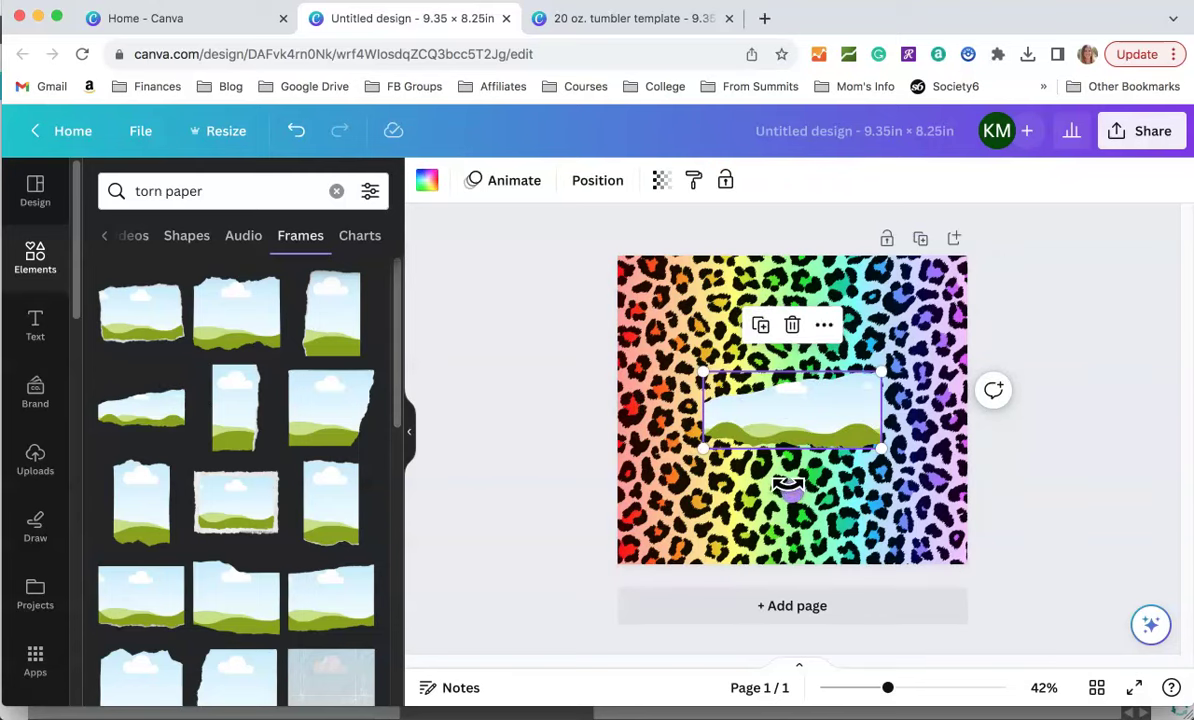
pyautogui.moveTo(791, 491); pyautogui.dragTo(714, 409)
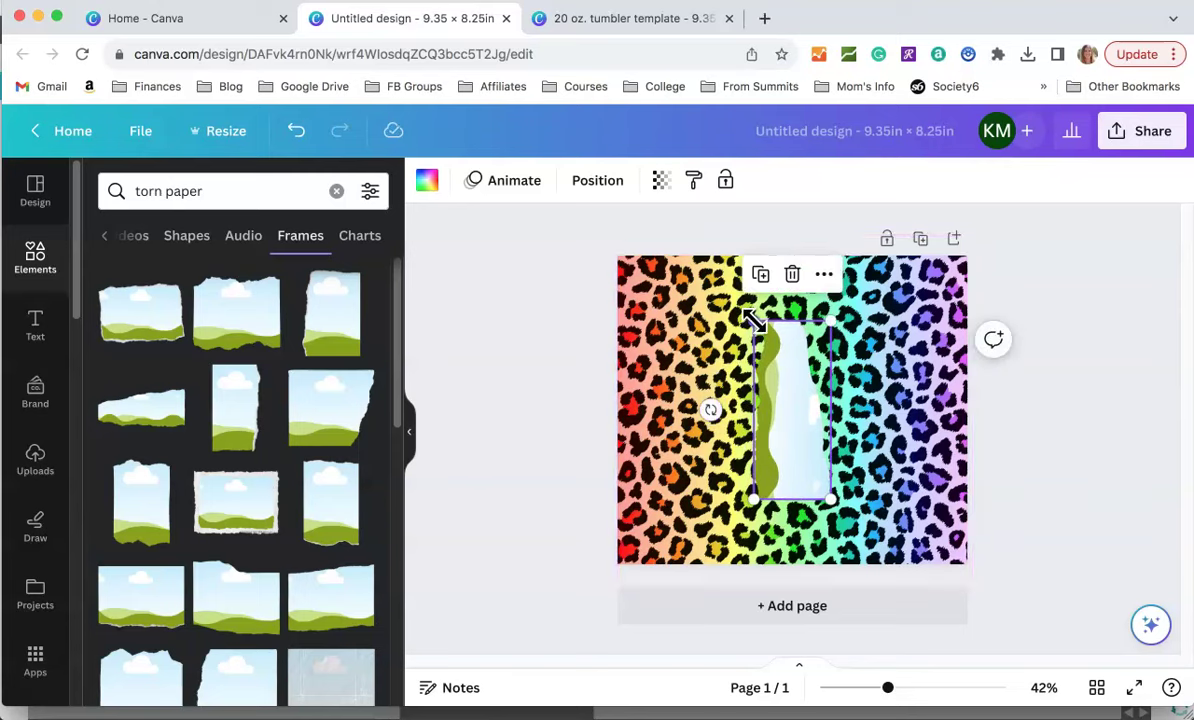
pyautogui.moveTo(755, 320); pyautogui.dragTo(725, 256)
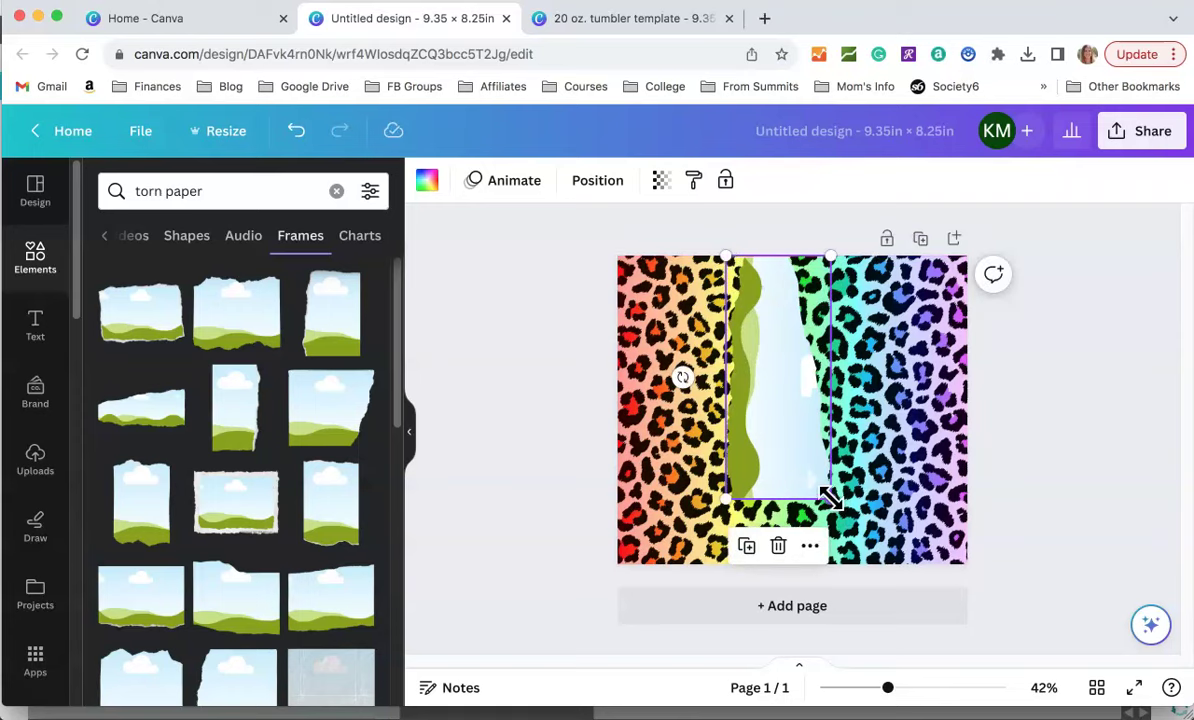
pyautogui.moveTo(829, 499); pyautogui.dragTo(858, 565)
pyautogui.click(858, 565)
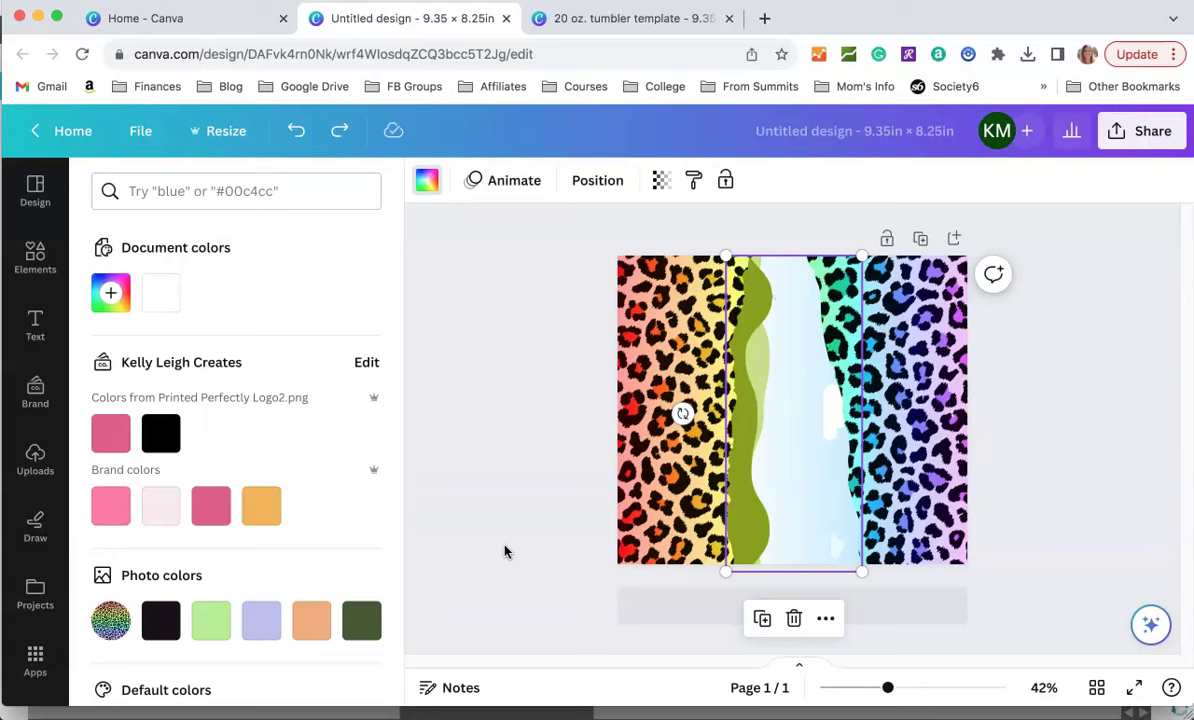
# Fill the torn-paper strip with pale pink #F1C2FE sampled from the leopard background
pyautogui.click(426, 181)
pyautogui.click(424, 181)
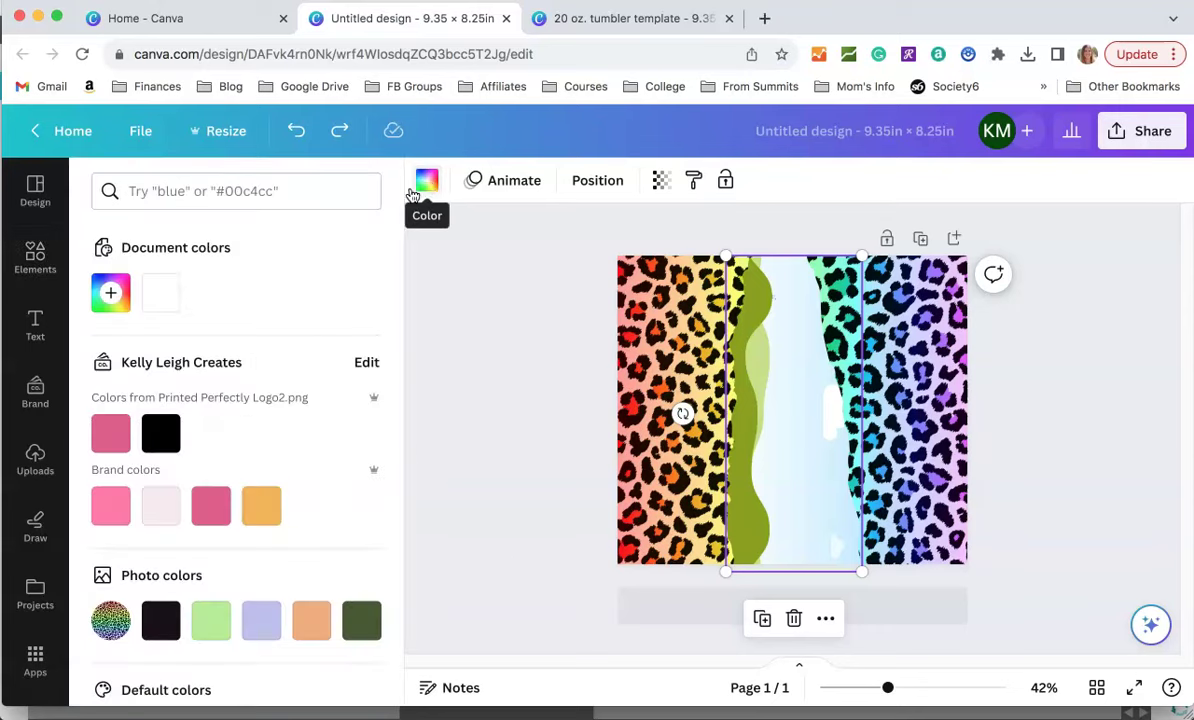
pyautogui.click(111, 292)
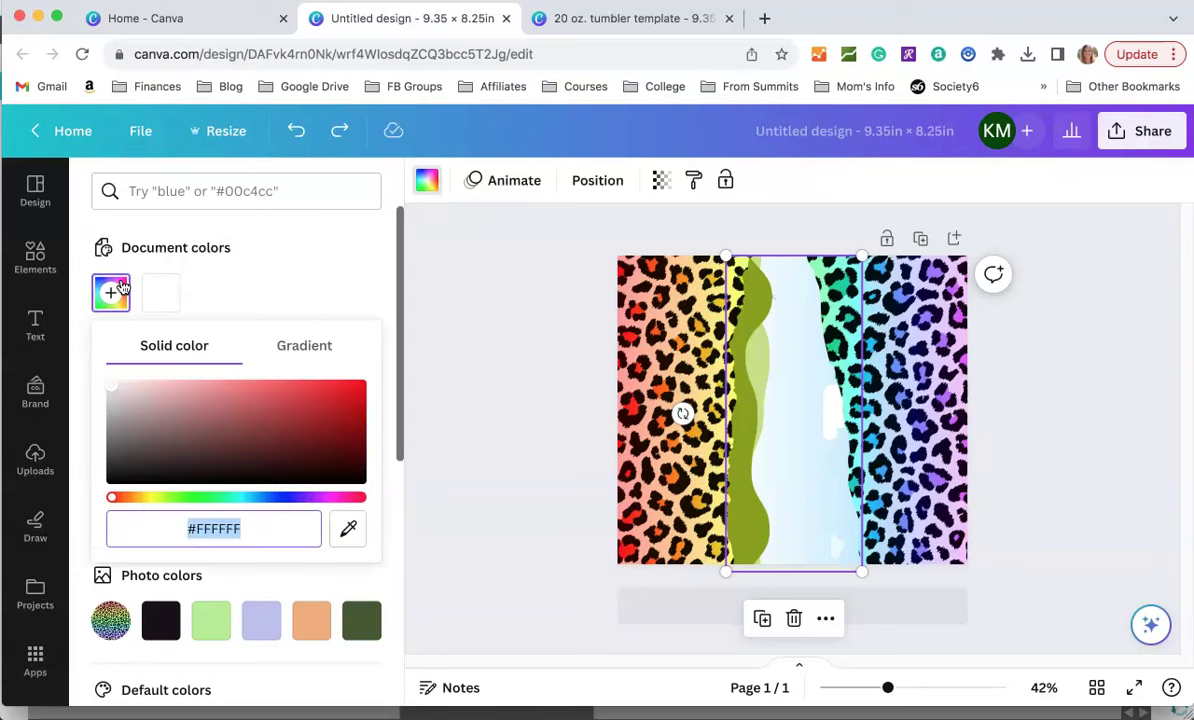
pyautogui.click(349, 532)
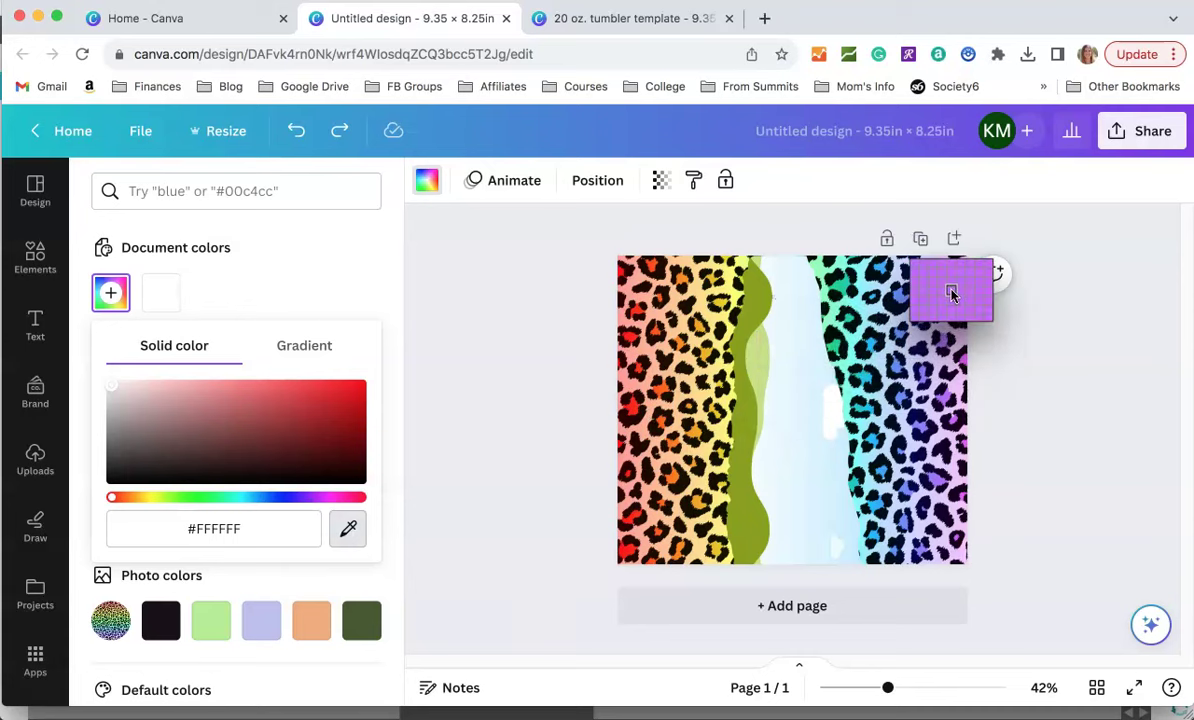
pyautogui.click(961, 346)
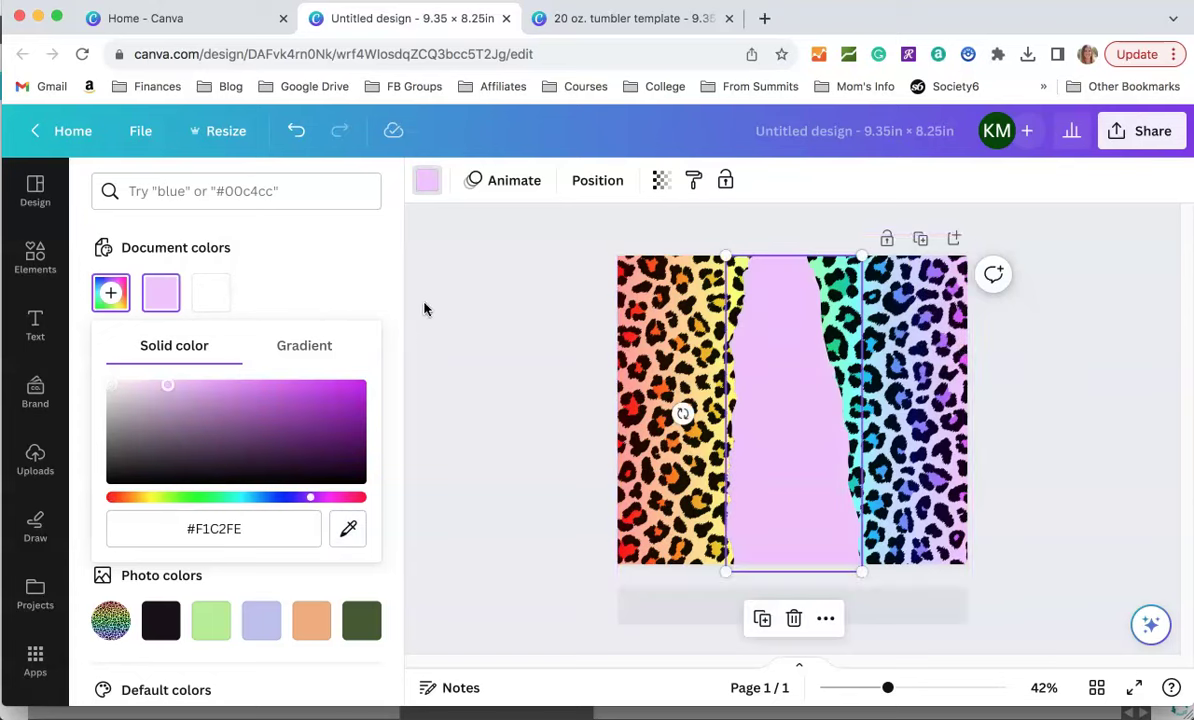
# Make the strip a linear 180° gradient ending in violet #9379FB sampled from the leopard print
pyautogui.click(299, 346)
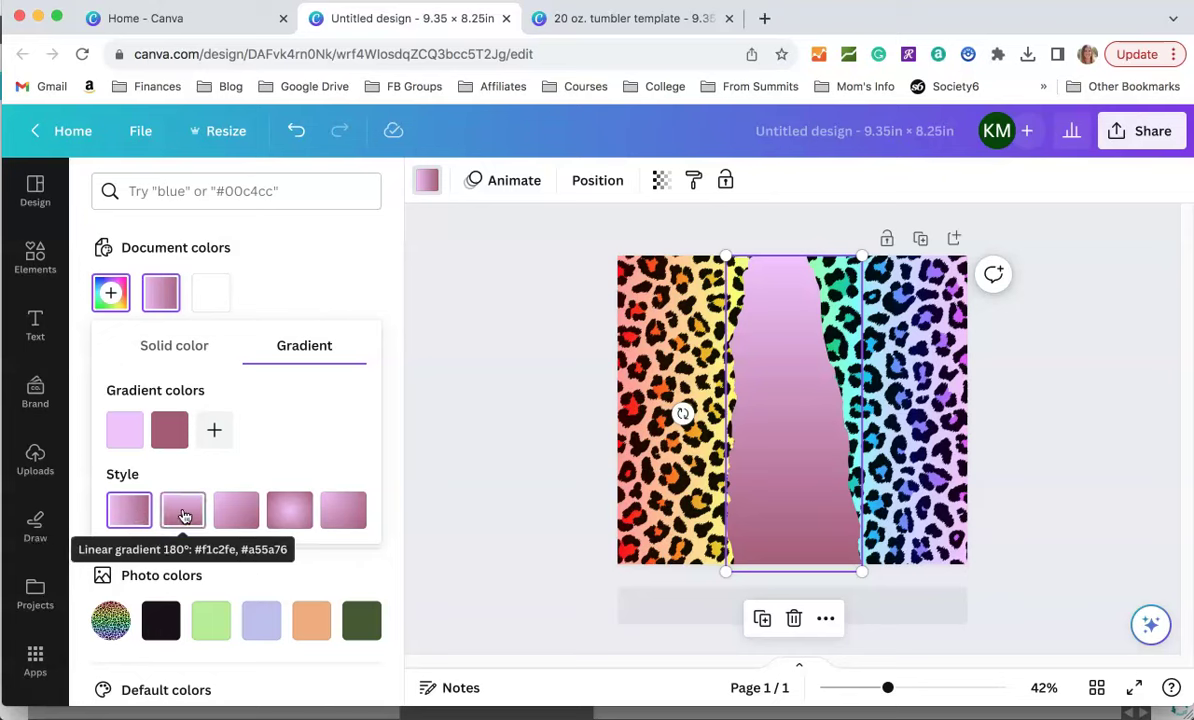
pyautogui.click(182, 512)
pyautogui.click(238, 512)
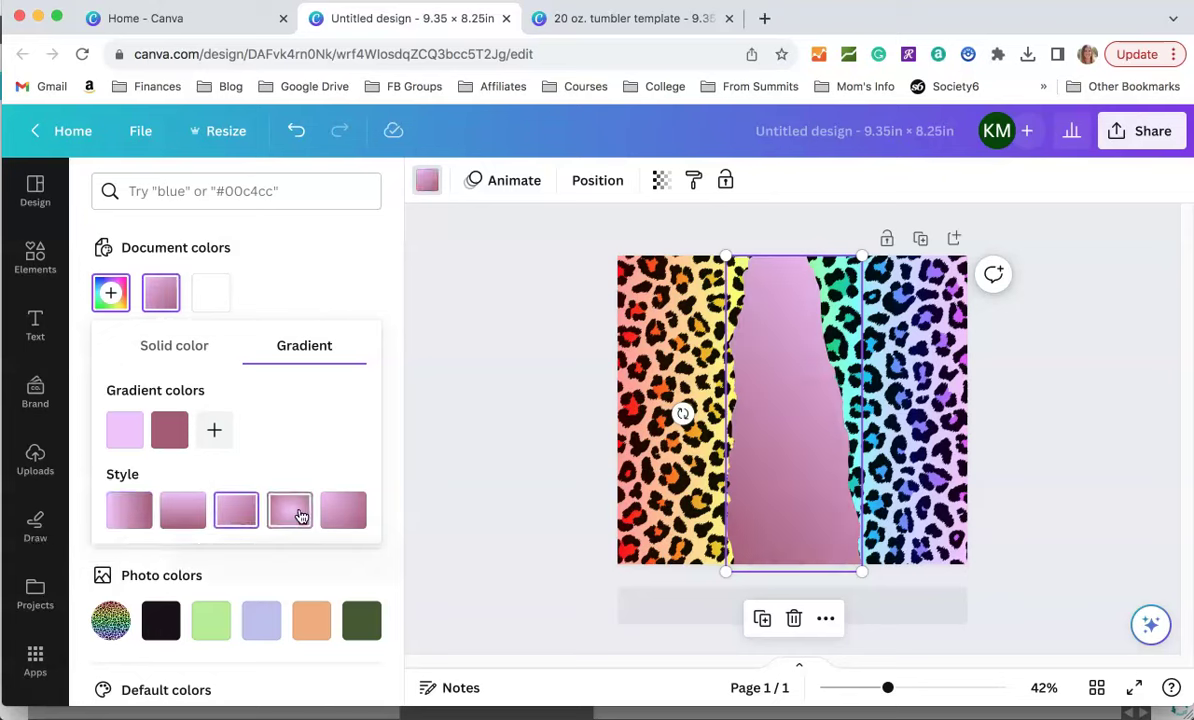
pyautogui.click(293, 512)
pyautogui.click(343, 512)
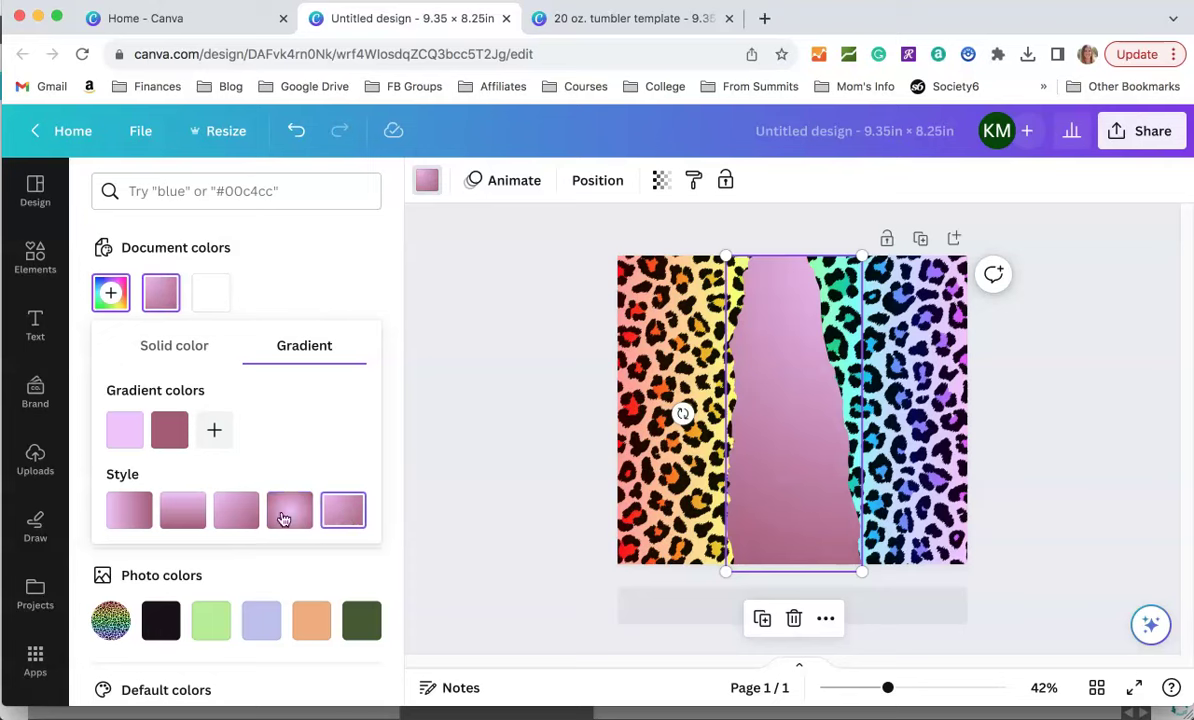
pyautogui.click(185, 517)
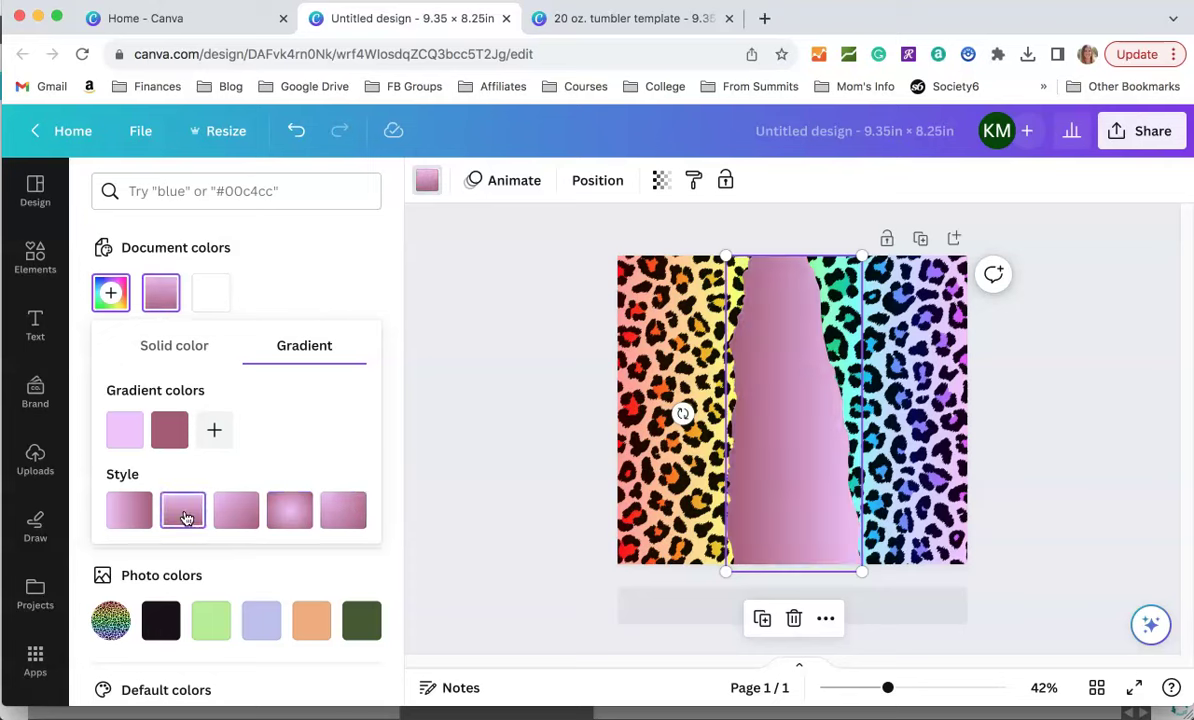
pyautogui.click(170, 432)
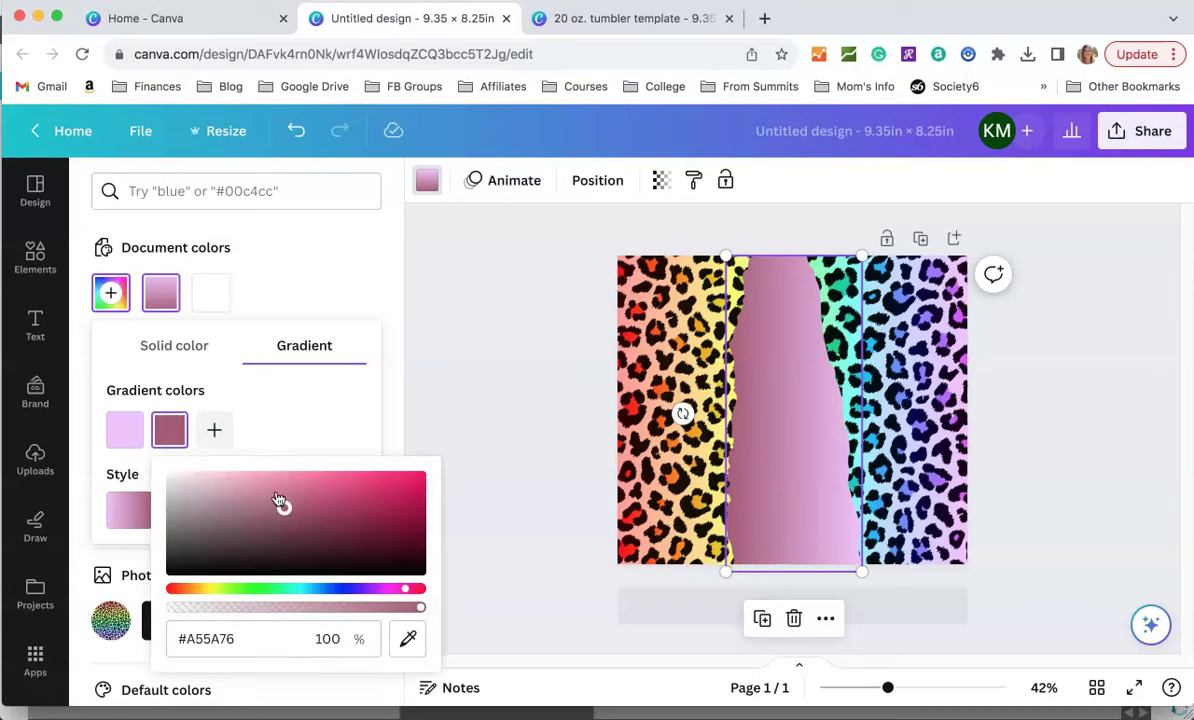
pyautogui.click(410, 641)
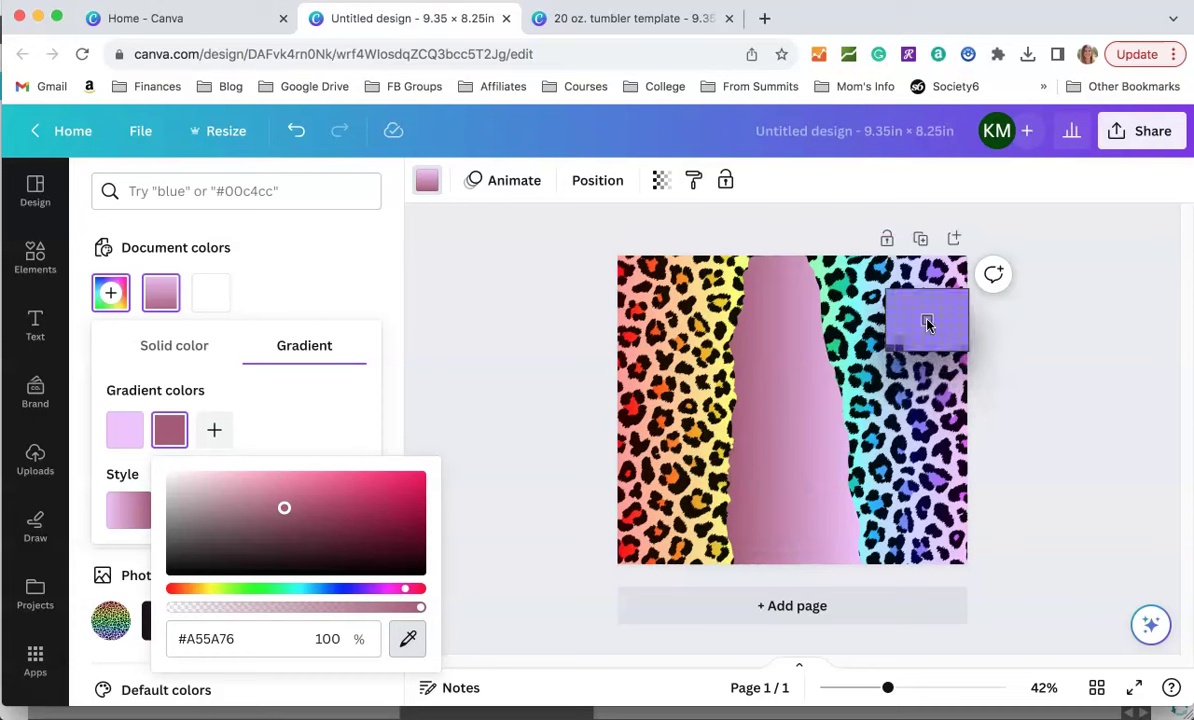
pyautogui.click(927, 321)
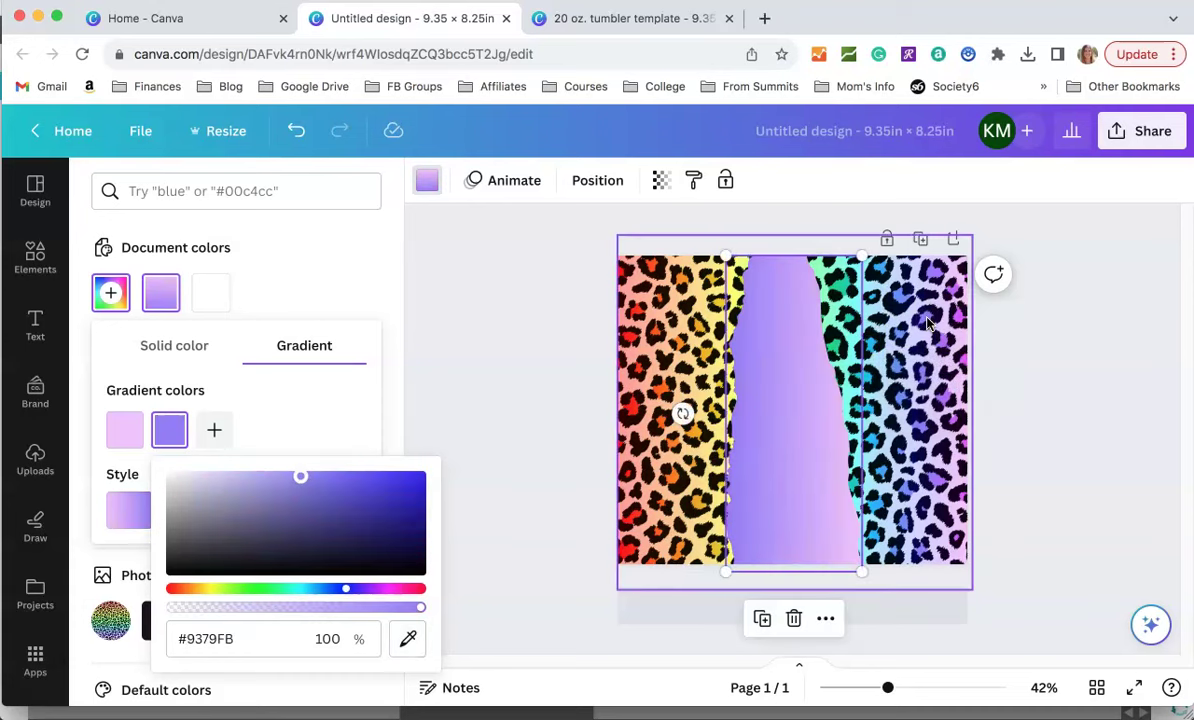
pyautogui.press('Escape')
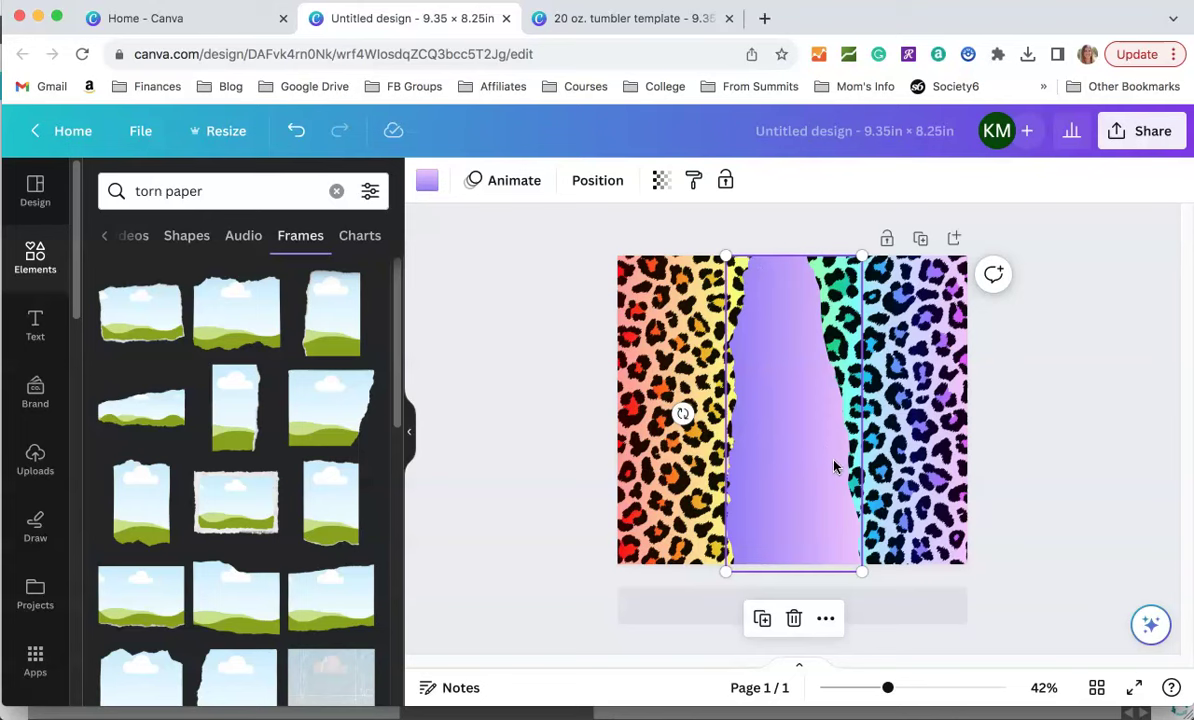
# Add a subheading text box and enlarge it to size 66.6
pyautogui.click(42, 328)
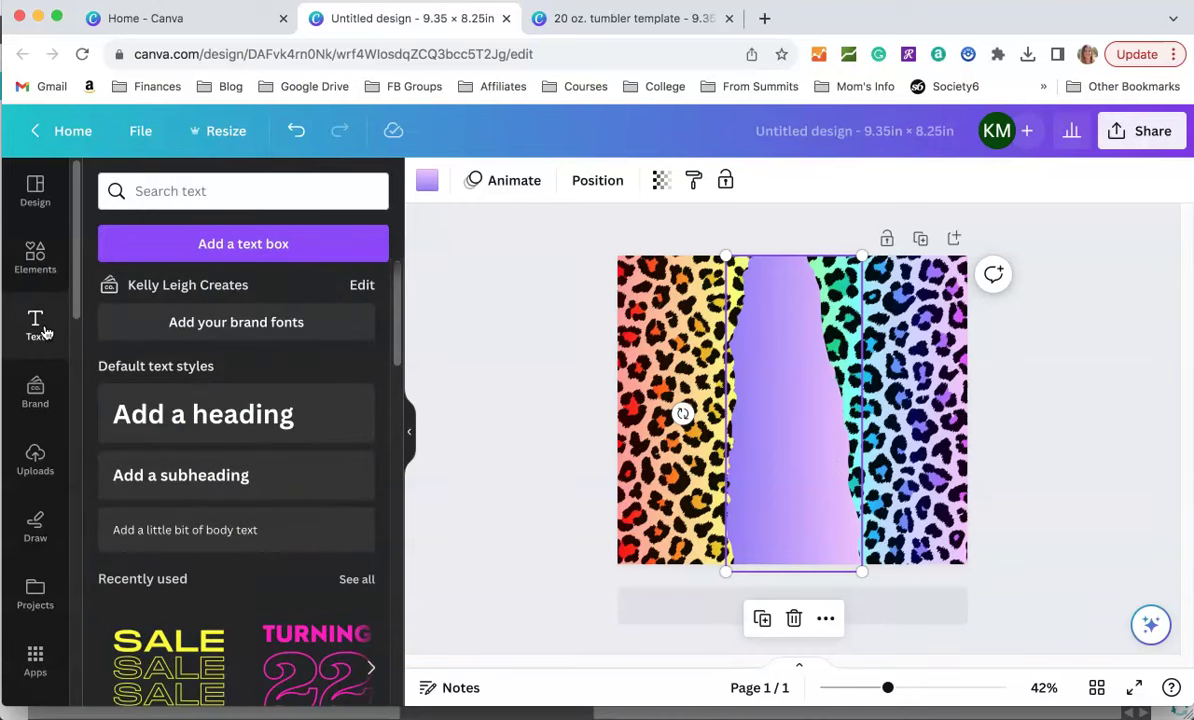
pyautogui.click(228, 477)
pyautogui.doubleClick(714, 400)
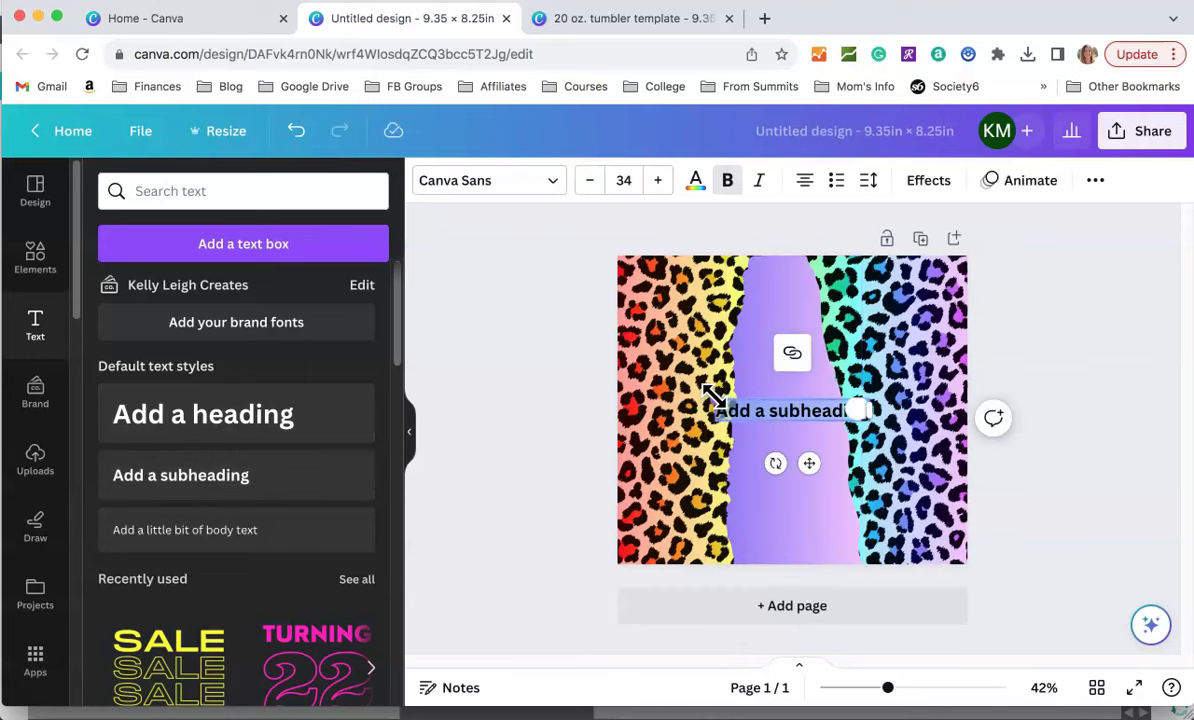
pyautogui.moveTo(712, 398); pyautogui.dragTo(634, 392)
pyautogui.moveTo(873, 428); pyautogui.dragTo(935, 468)
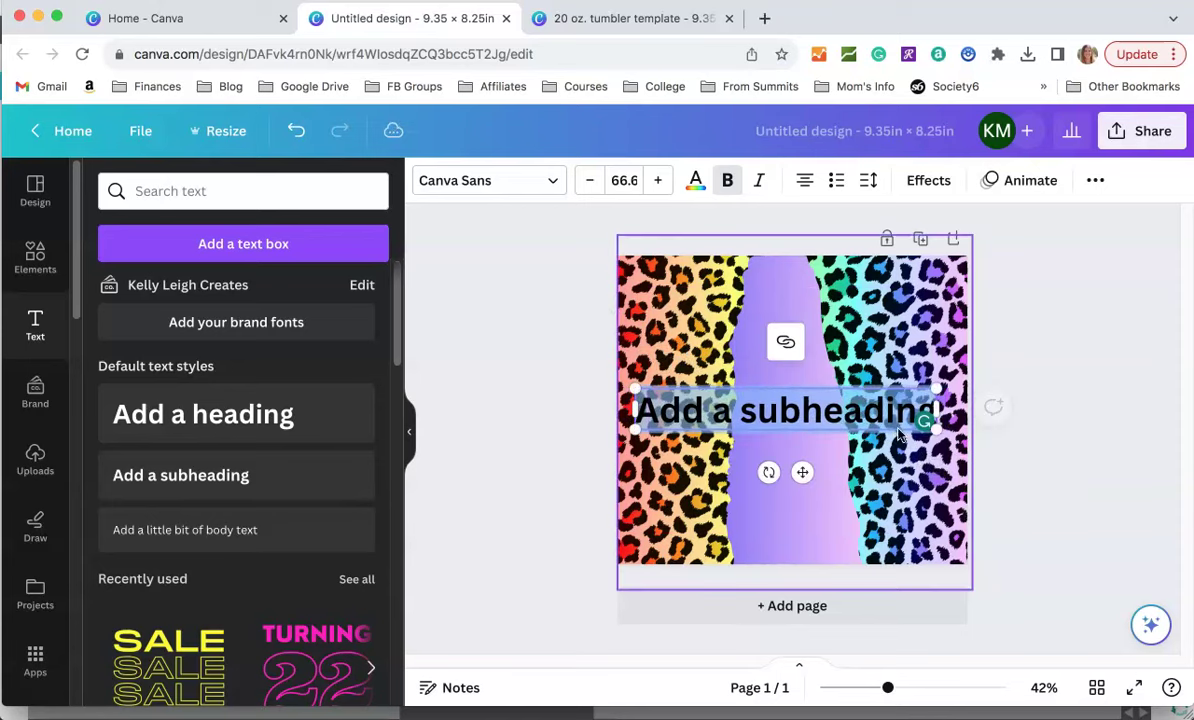
# Make the subheading white in the Apricots font and delete its placeholder wording
pyautogui.click(697, 183)
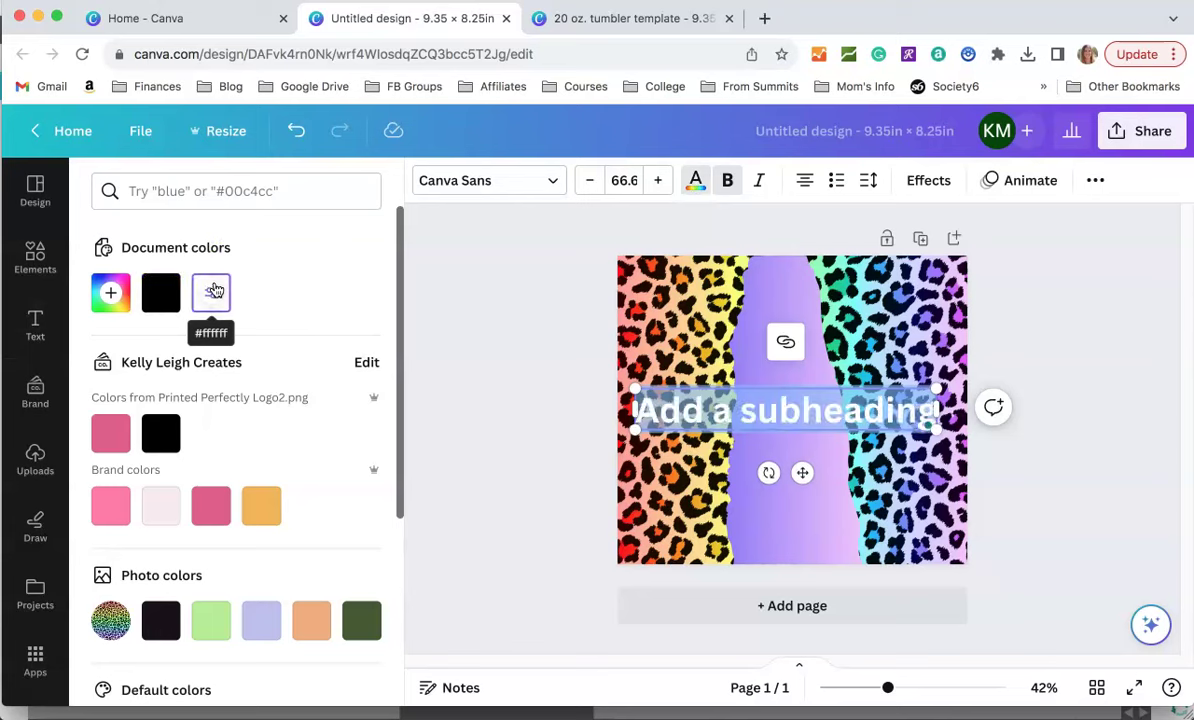
pyautogui.click(553, 183)
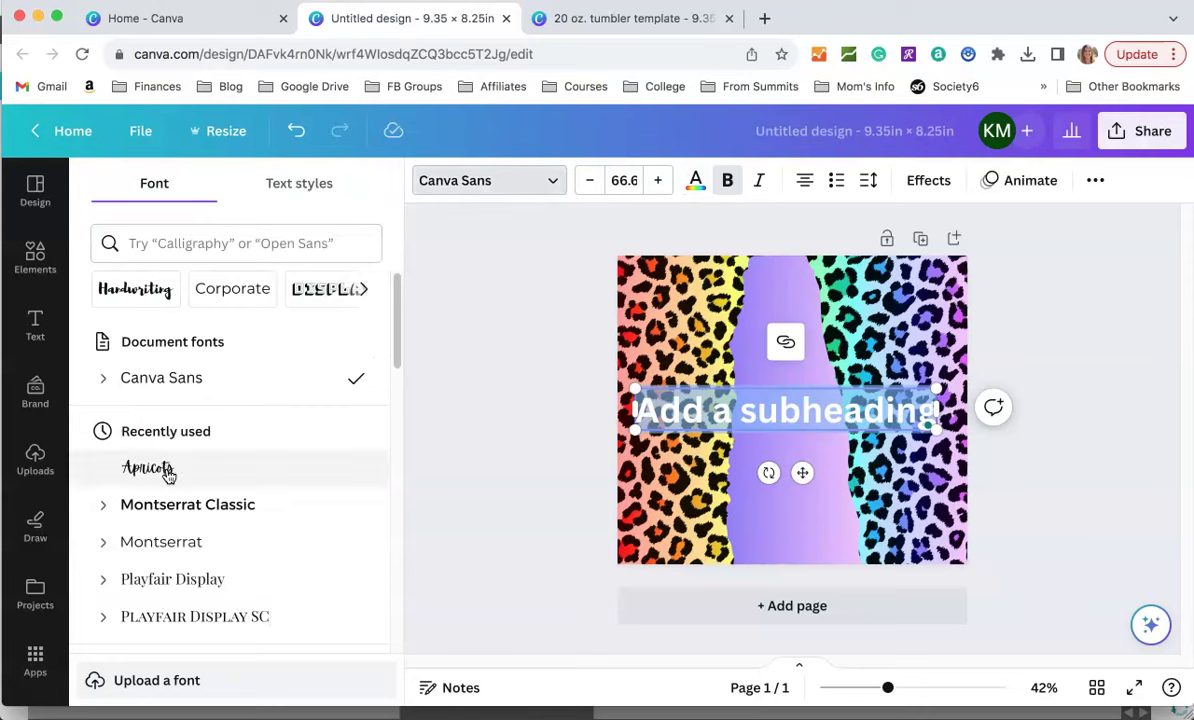
pyautogui.click(168, 476)
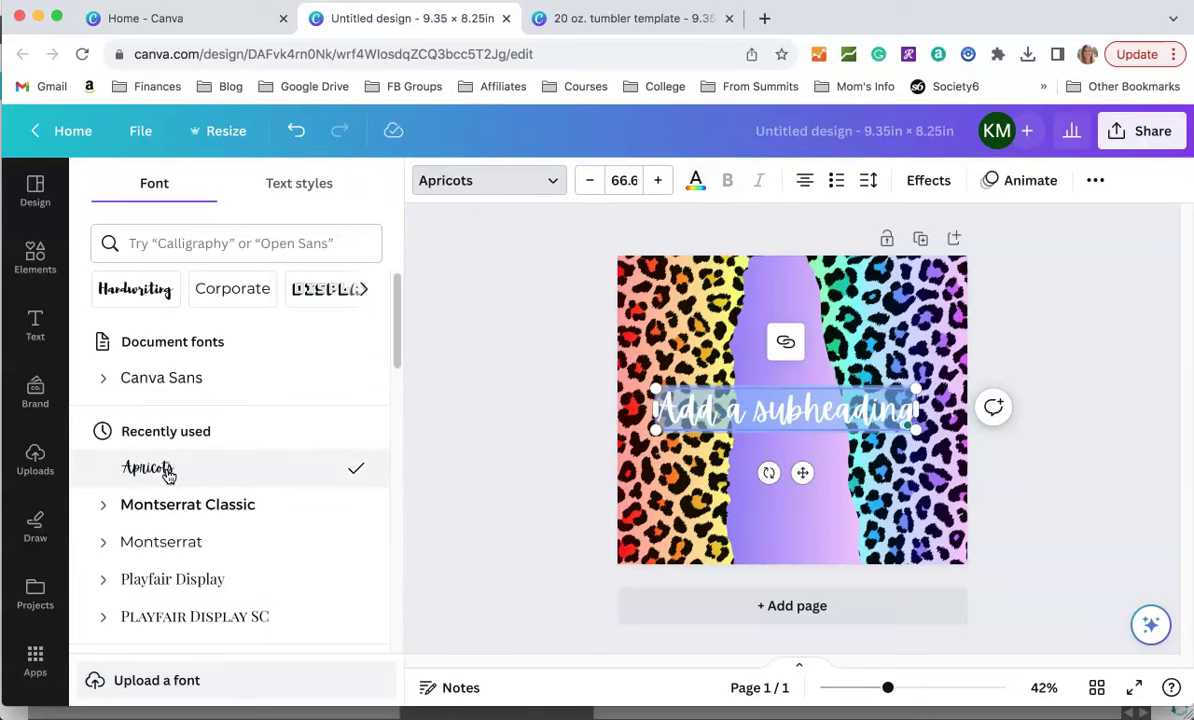
pyautogui.press('Escape')
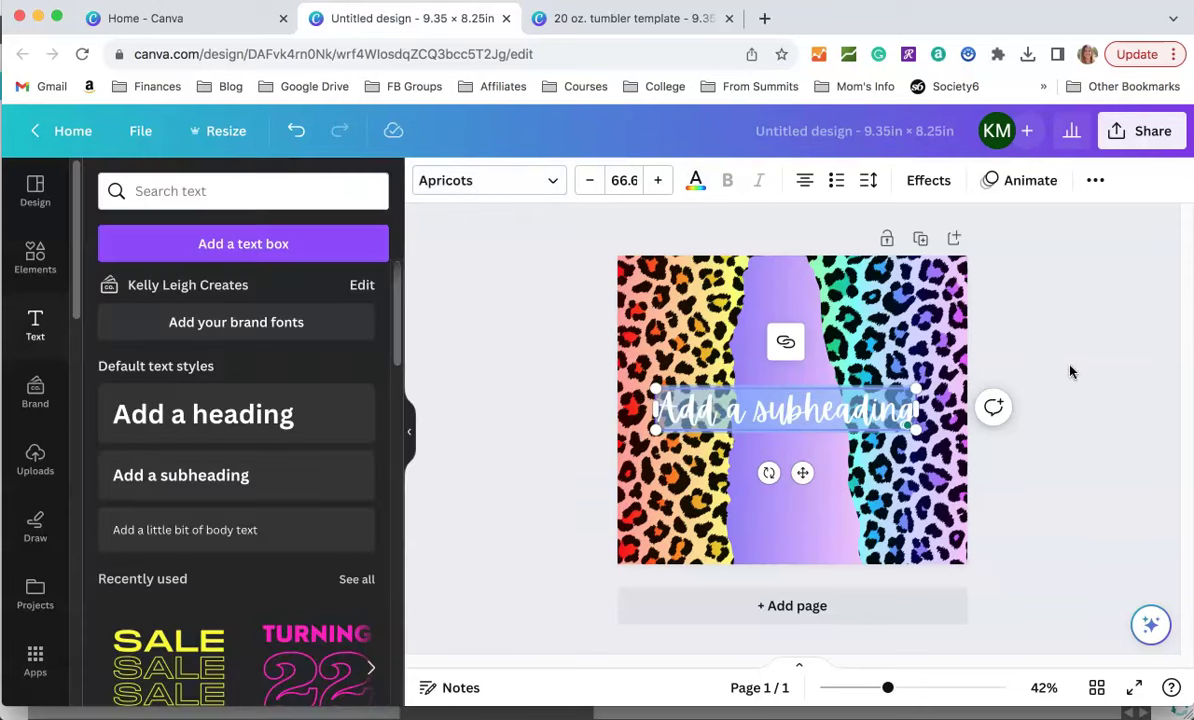
pyautogui.press('Escape')
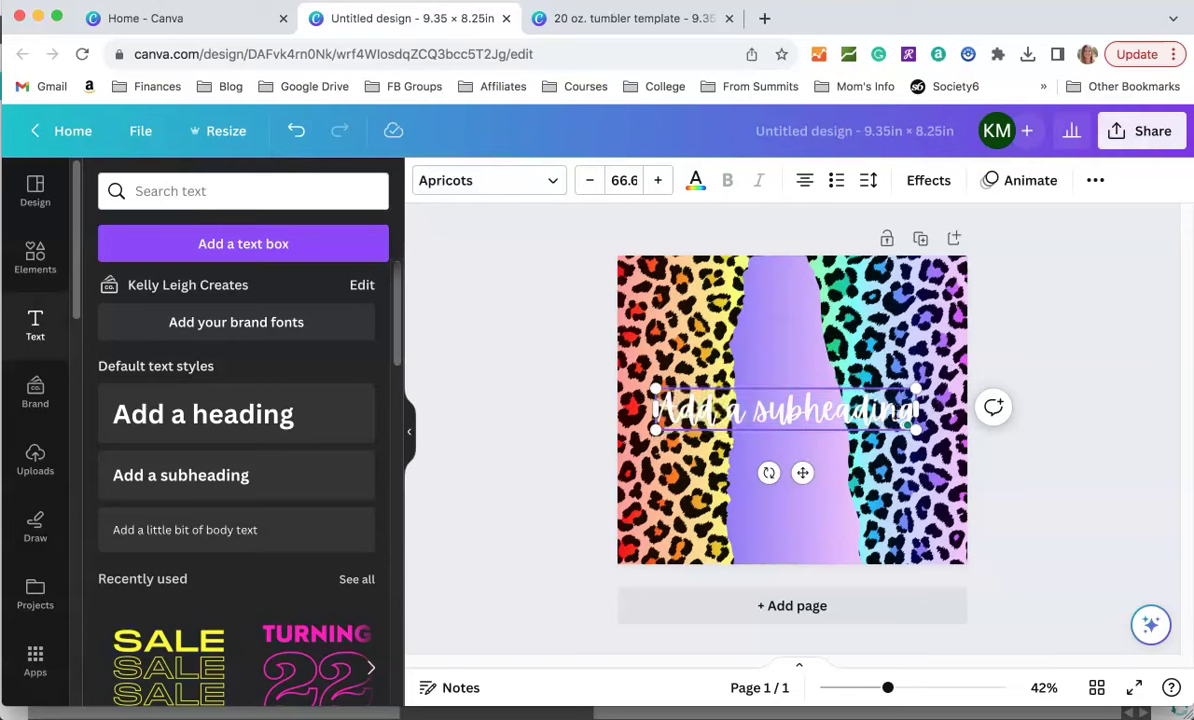
pyautogui.press('BackSpace')
pyautogui.press('BackSpace')
pyautogui.press('BackSpace')
pyautogui.press('BackSpace')
pyautogui.press('BackSpace')
pyautogui.press('BackSpace')
pyautogui.press('BackSpace')
pyautogui.press('BackSpace')
pyautogui.press('BackSpace')
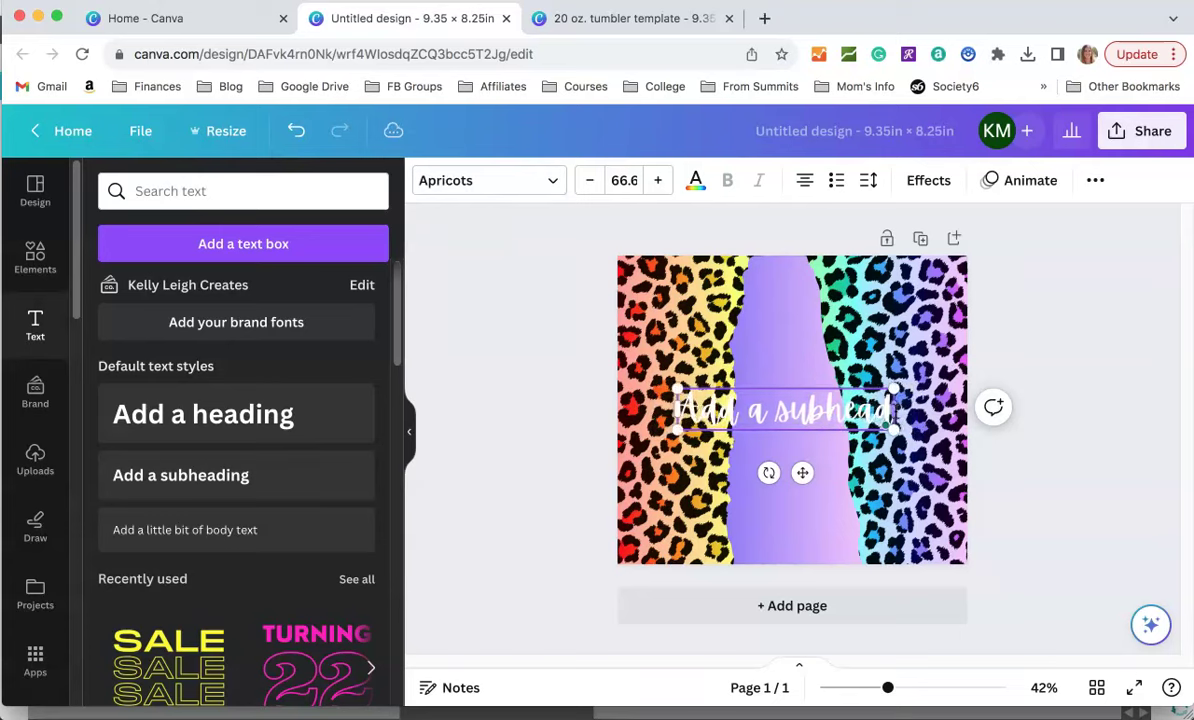
pyautogui.press('BackSpace')
pyautogui.press('BackSpace')
pyautogui.press('BackSpace')
pyautogui.press('BackSpace')
pyautogui.press('BackSpace')
pyautogui.press('BackSpace')
pyautogui.press('BackSpace')
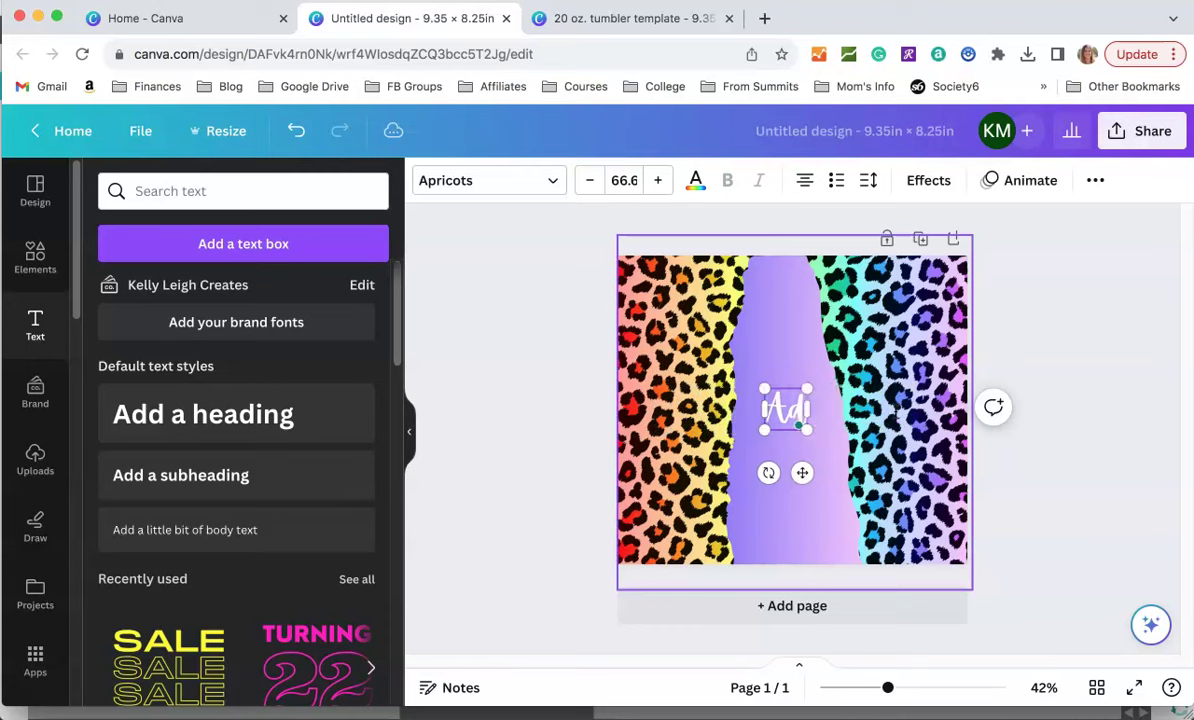
# Type 'Kelly', rotate it to run vertically and enlarge it
pyautogui.write('Kelly')
pyautogui.click(1100, 378)
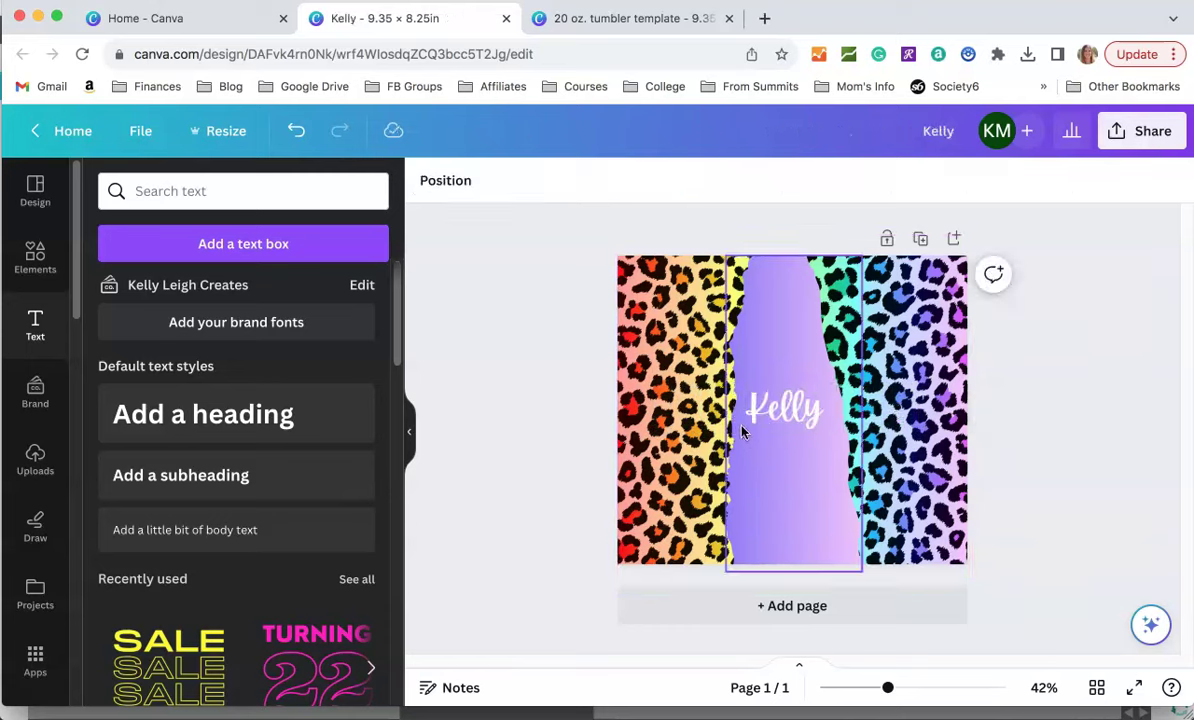
pyautogui.click(785, 408)
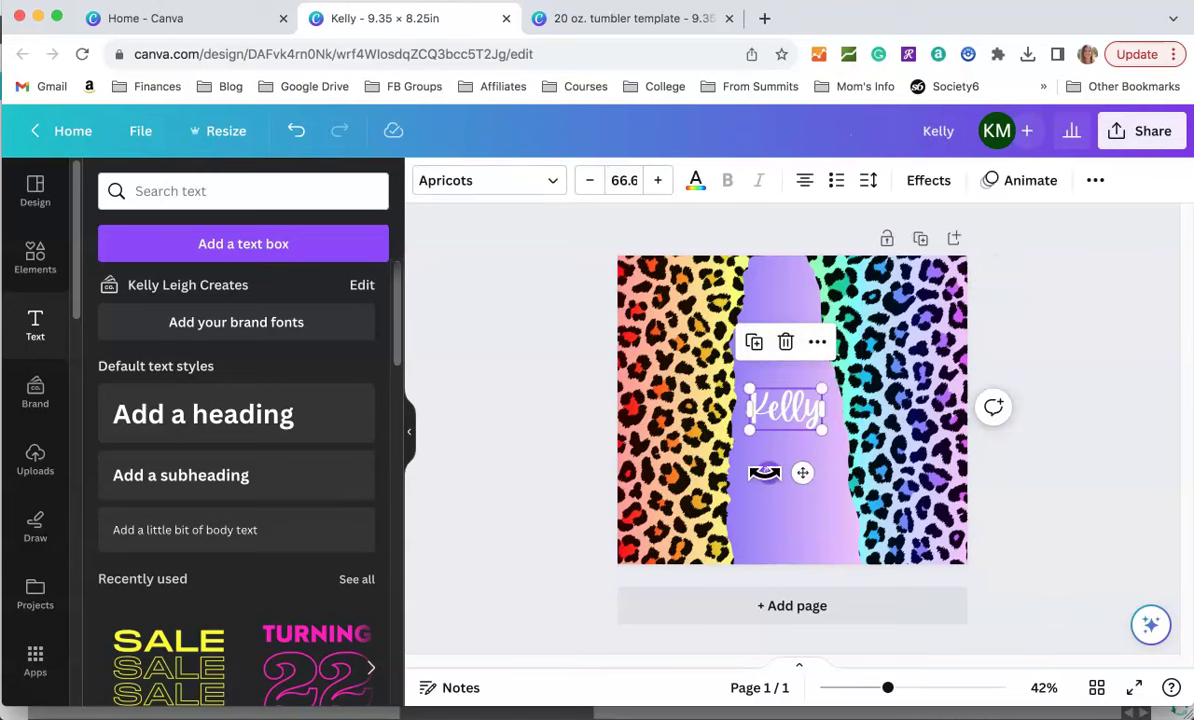
pyautogui.moveTo(769, 472); pyautogui.dragTo(834, 430)
pyautogui.moveTo(807, 373); pyautogui.dragTo(834, 275)
pyautogui.moveTo(765, 445)
pyautogui.mouseDown()
pyautogui.moveTo(733, 506)
pyautogui.moveTo(781, 432)
pyautogui.moveTo(761, 469)
pyautogui.mouseUp()
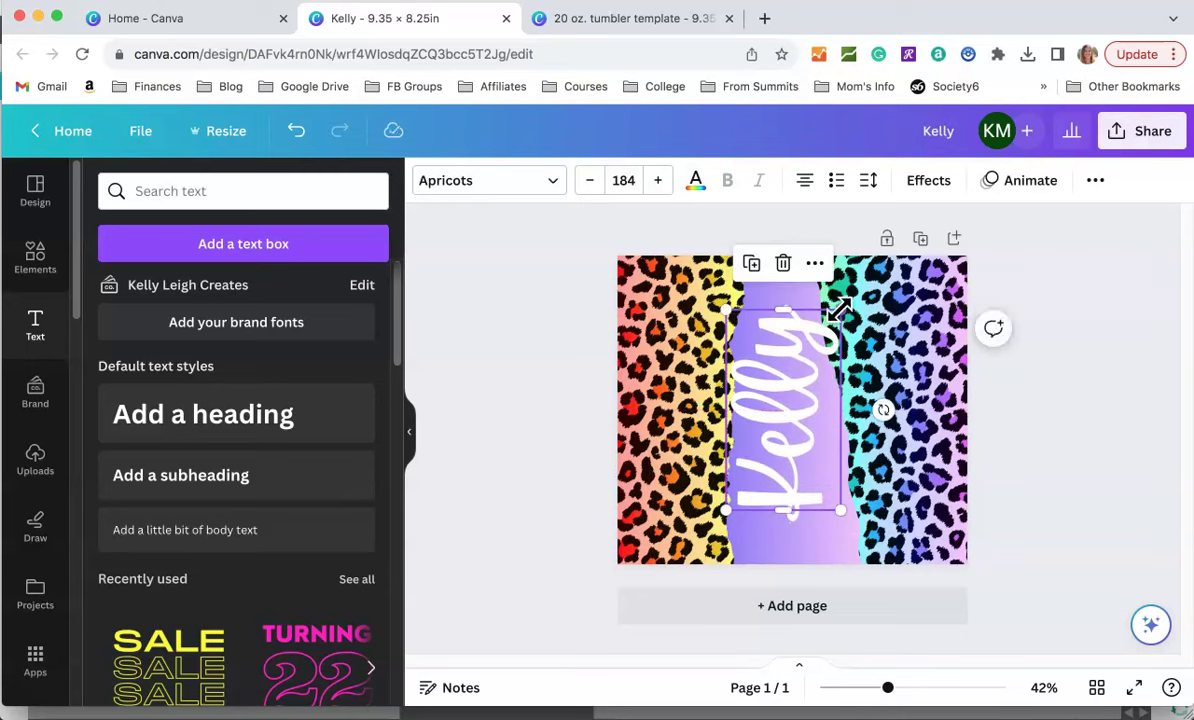
# Fine-tune the Kelly text to size 146 and centre it on the purple strip
pyautogui.moveTo(840, 311); pyautogui.dragTo(828, 327)
pyautogui.moveTo(776, 408); pyautogui.dragTo(788, 408)
pyautogui.moveTo(831, 510); pyautogui.dragTo(818, 490)
pyautogui.moveTo(785, 438); pyautogui.dragTo(786, 424)
pyautogui.click(525, 417)
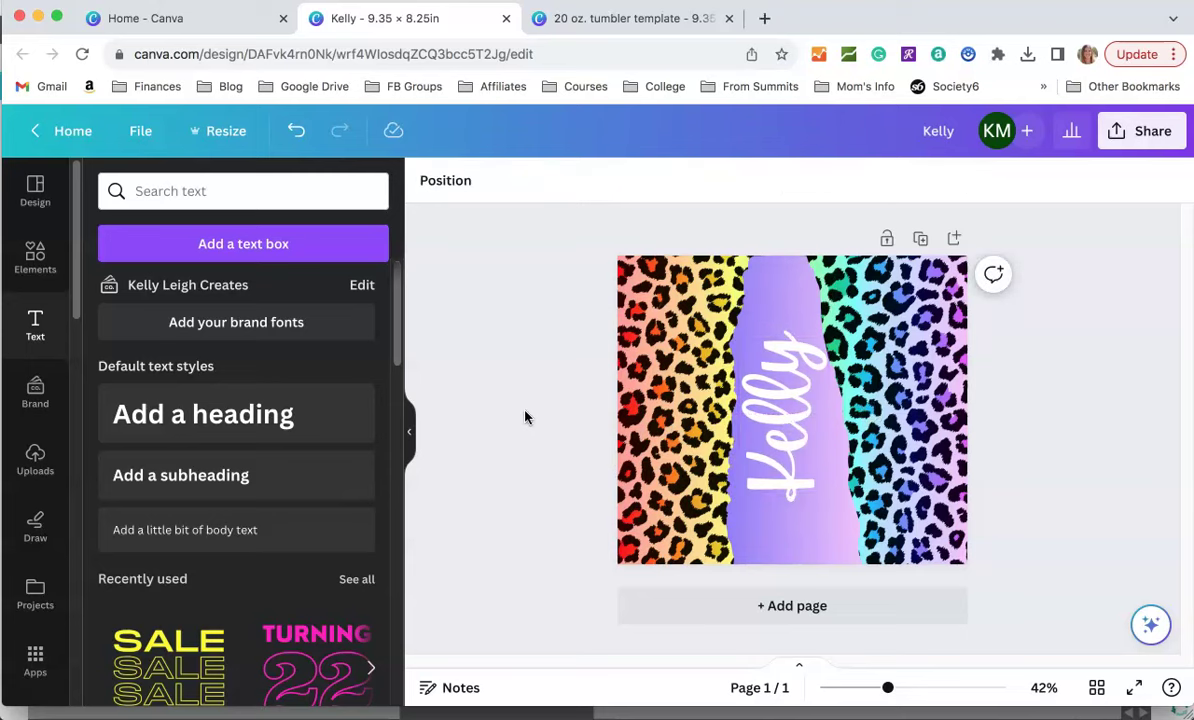
# Apply the Lift effect at intensity 50 to the white vertical 'Kelly' text, then deselect it
pyautogui.click(781, 438)
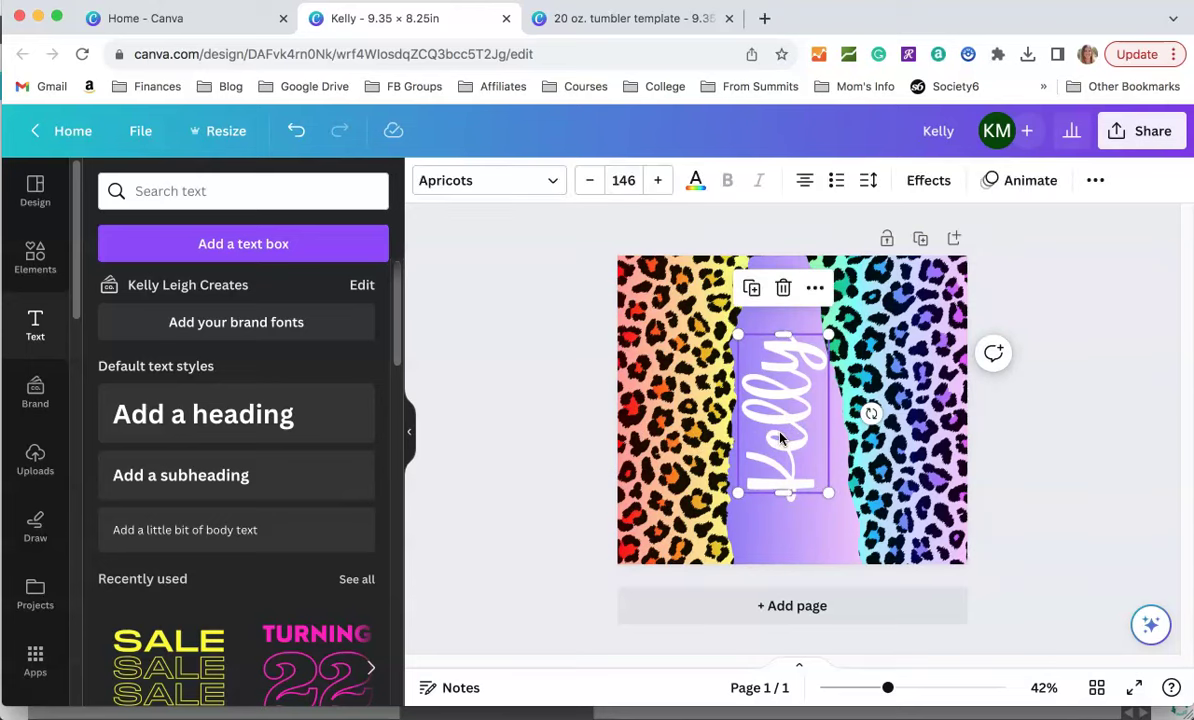
pyautogui.click(928, 181)
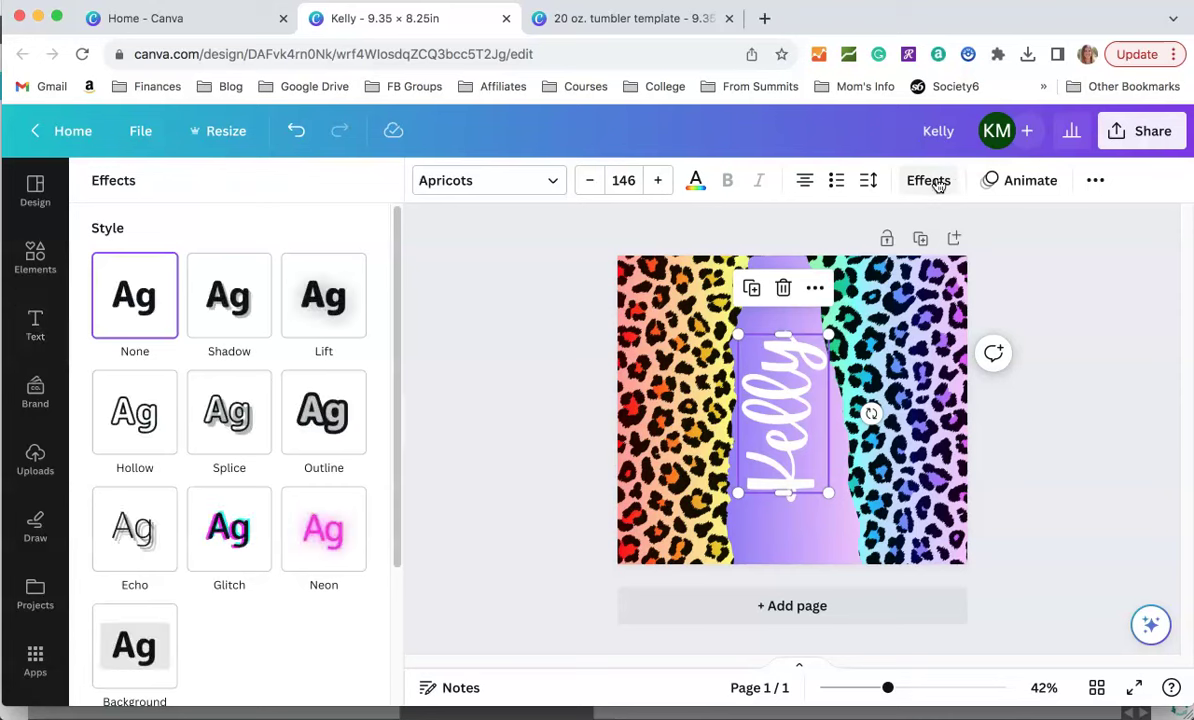
pyautogui.click(329, 304)
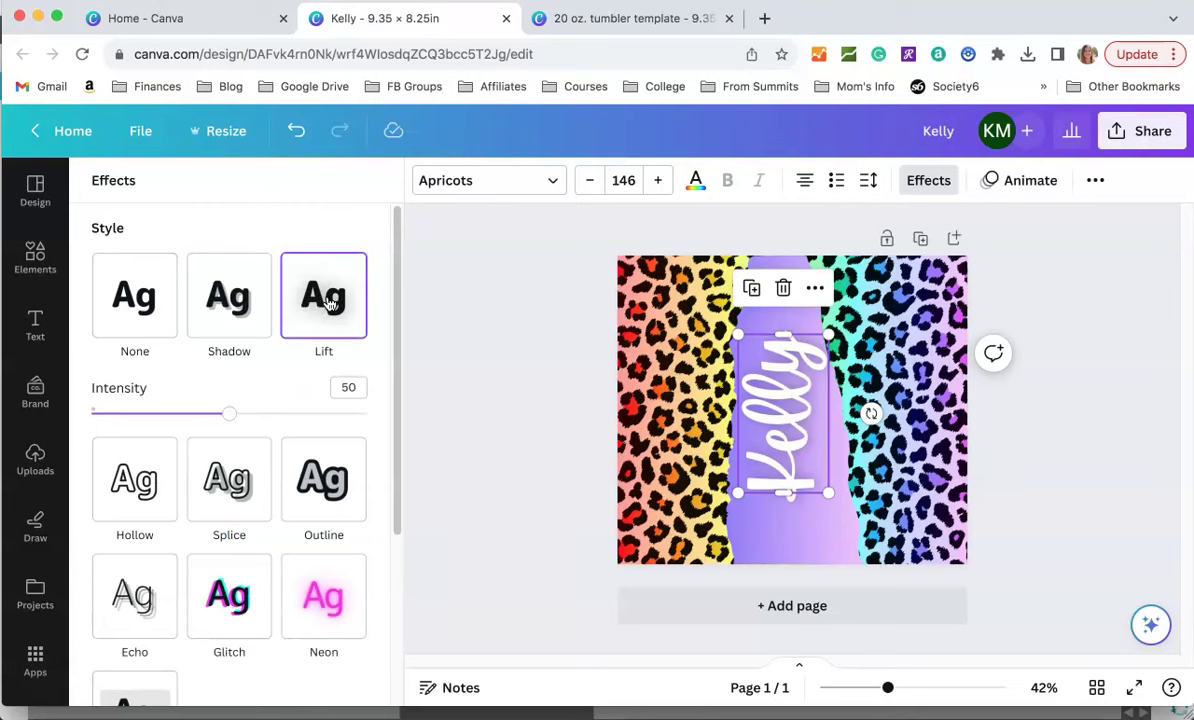
pyautogui.press('Escape')
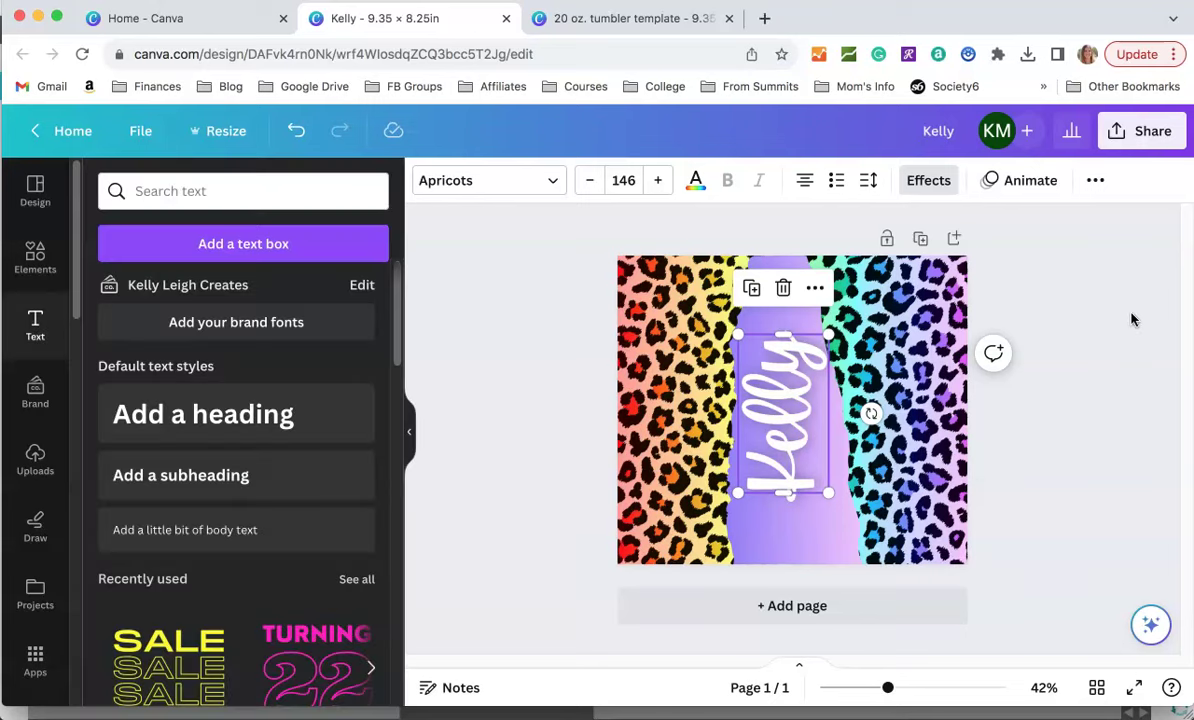
pyautogui.click(1075, 311)
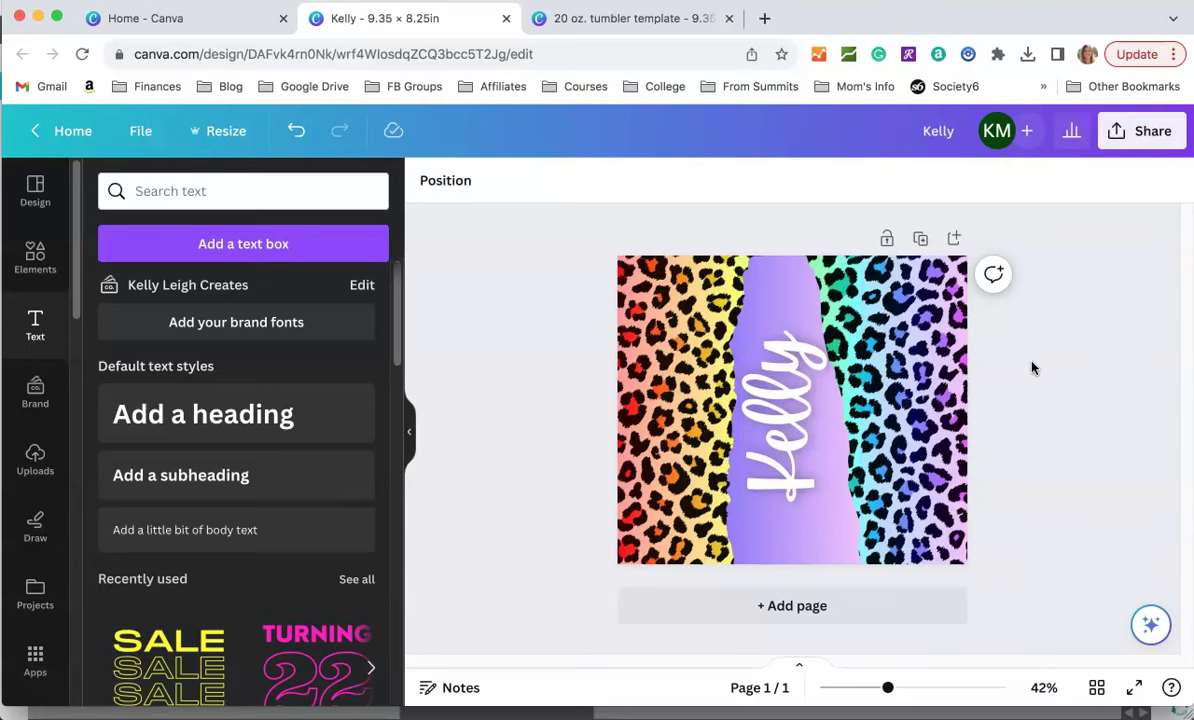
pyautogui.click(1123, 139)
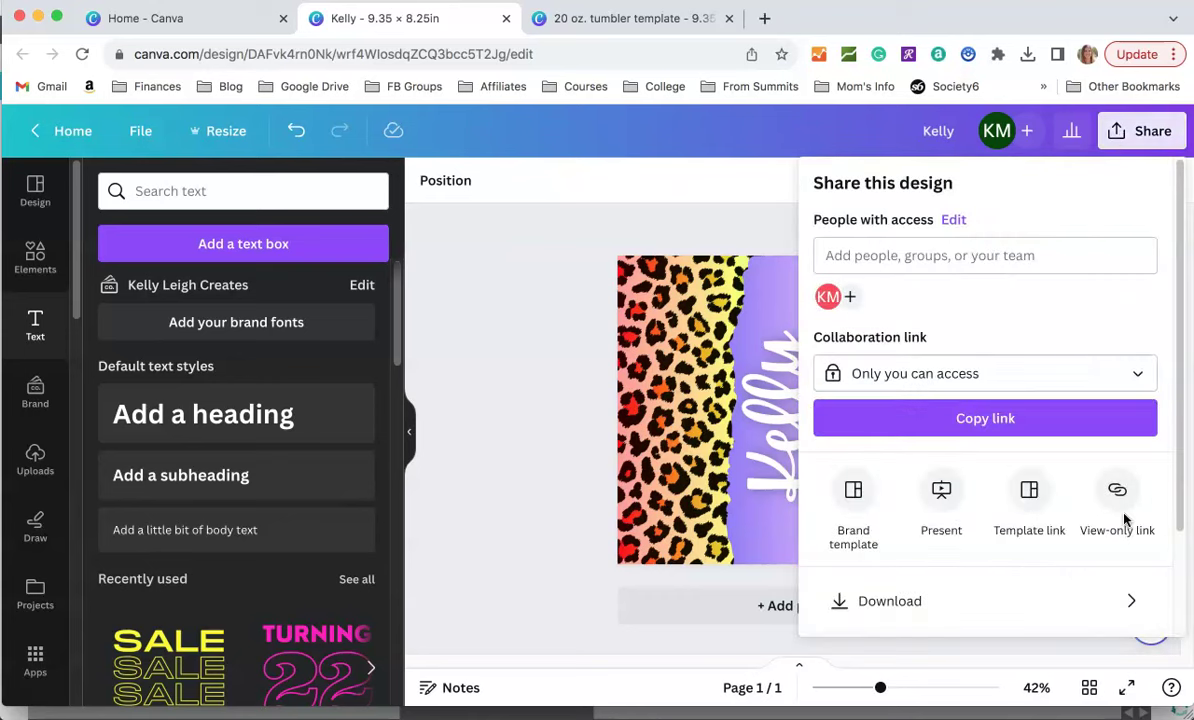
pyautogui.click(1133, 603)
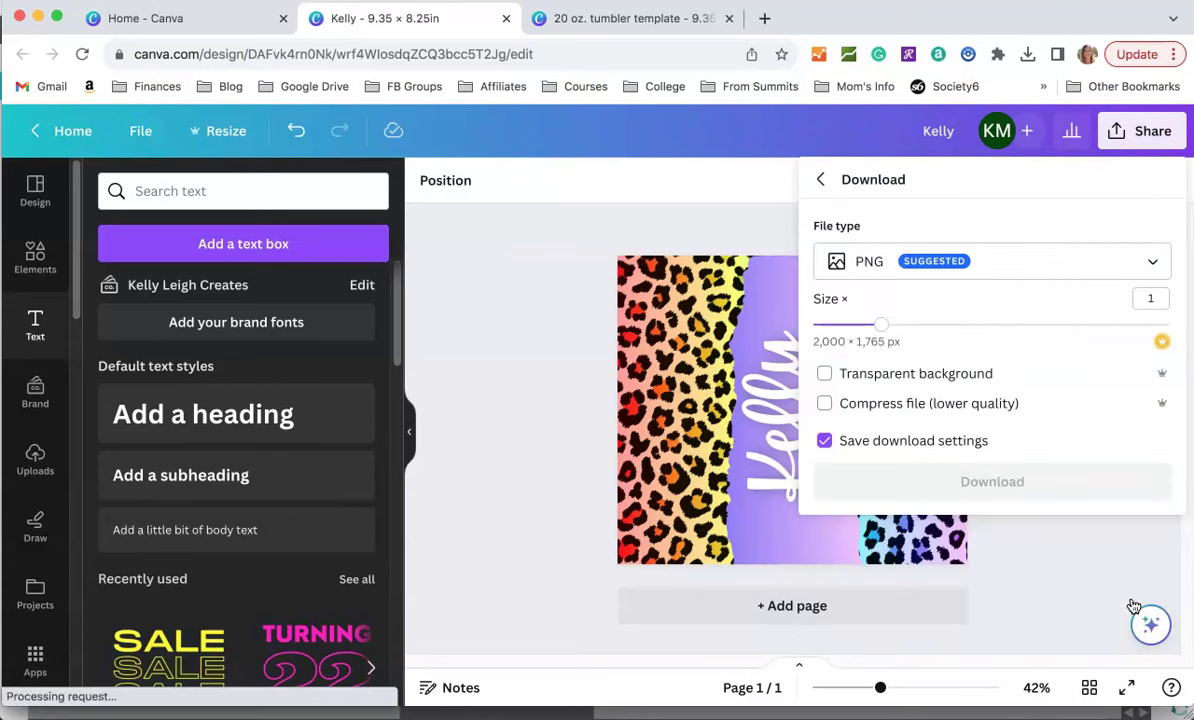
pyautogui.click(1155, 261)
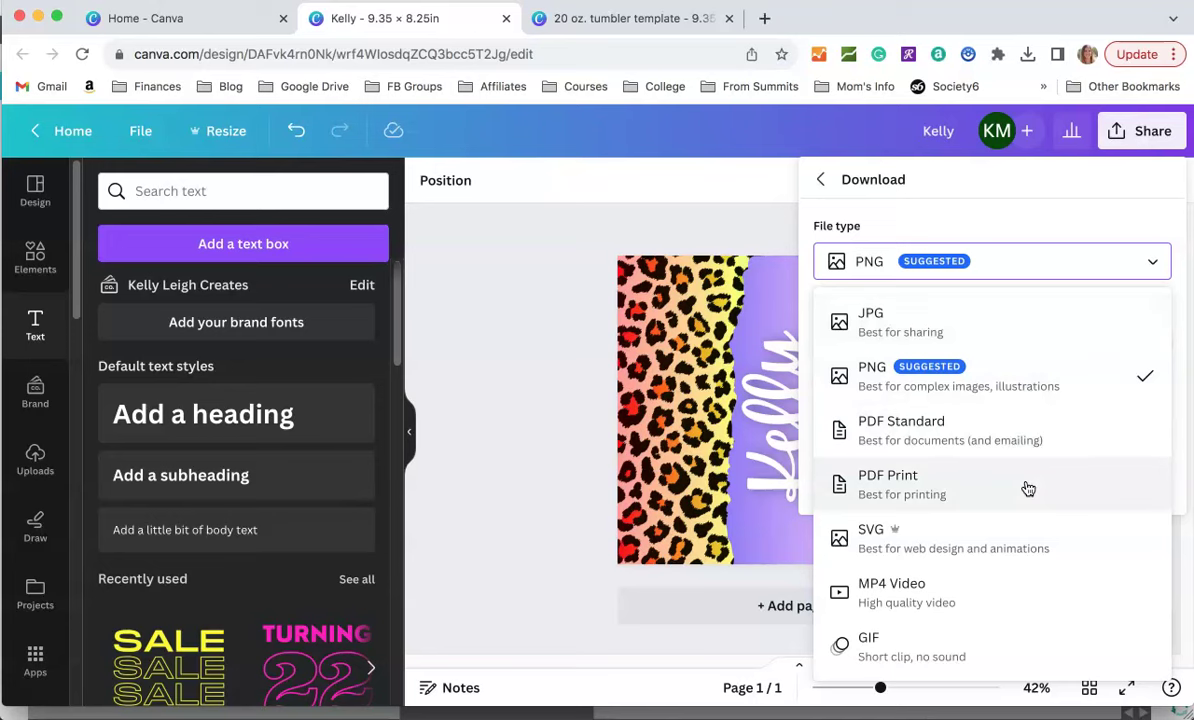
pyautogui.click(526, 377)
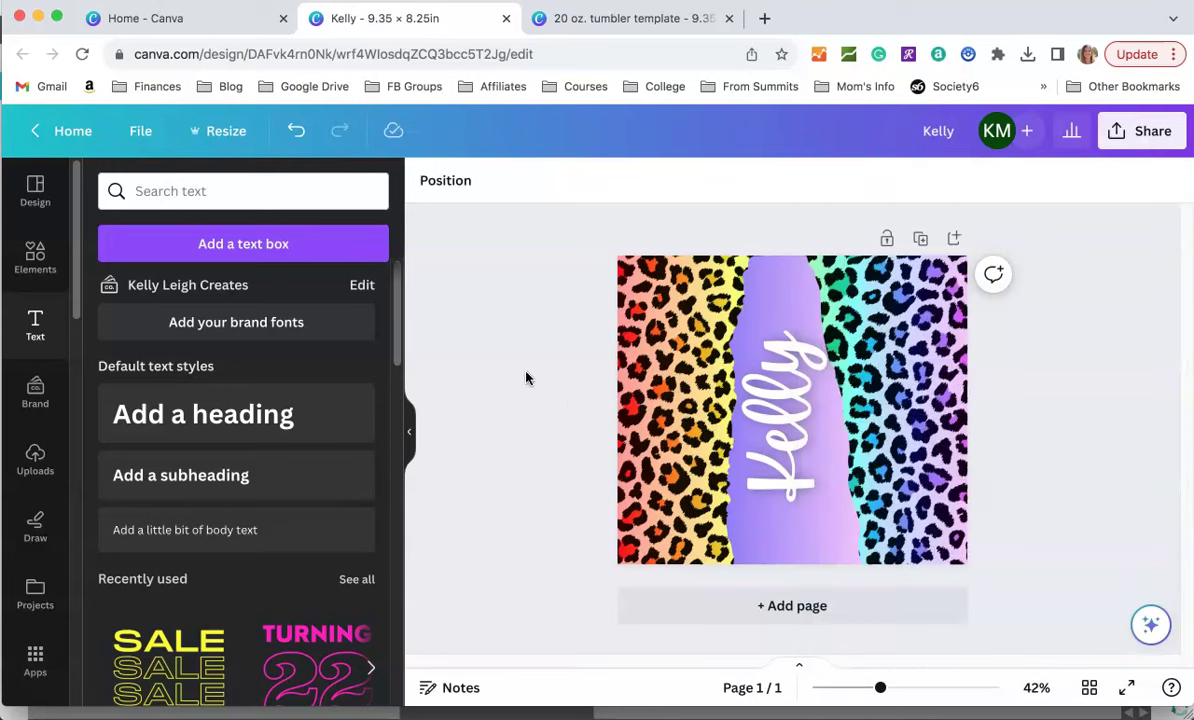